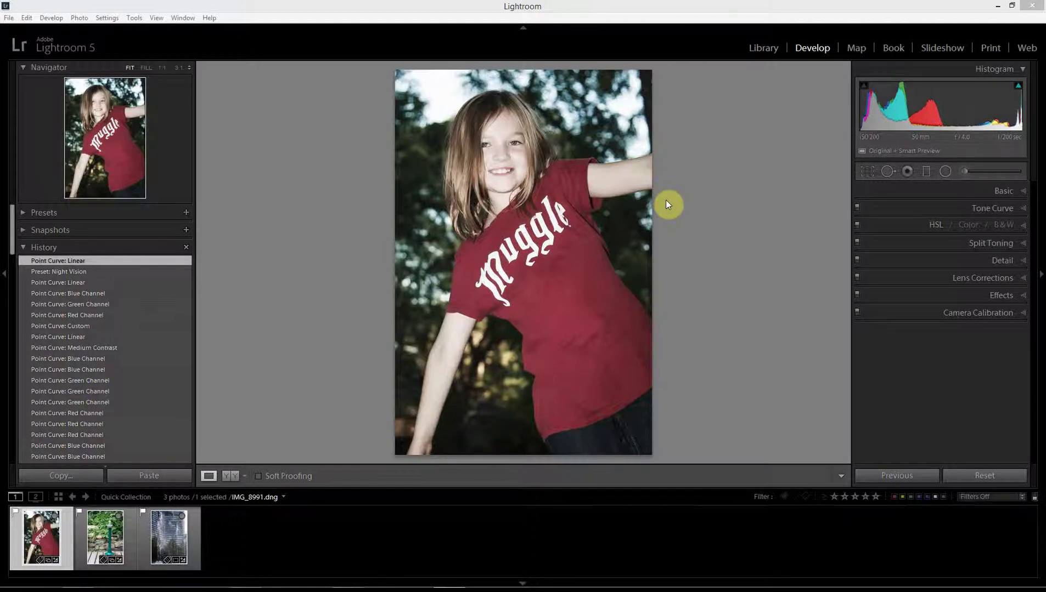
Open the Tone Curve for the portrait and compare the region sliders with point-curve editing, ending in point-curve mode.
click(813, 48)
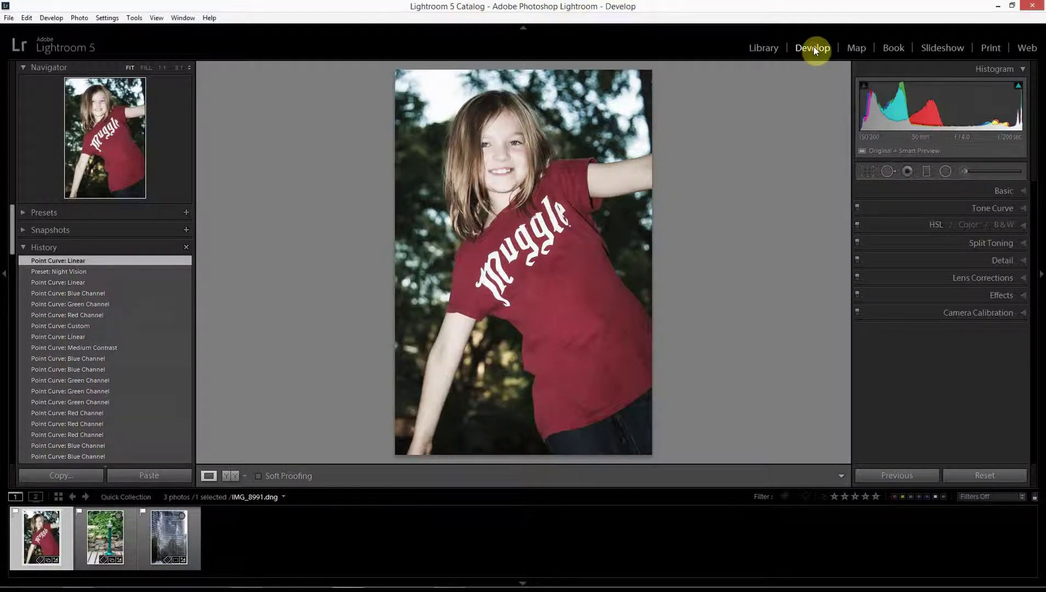
click(1024, 208)
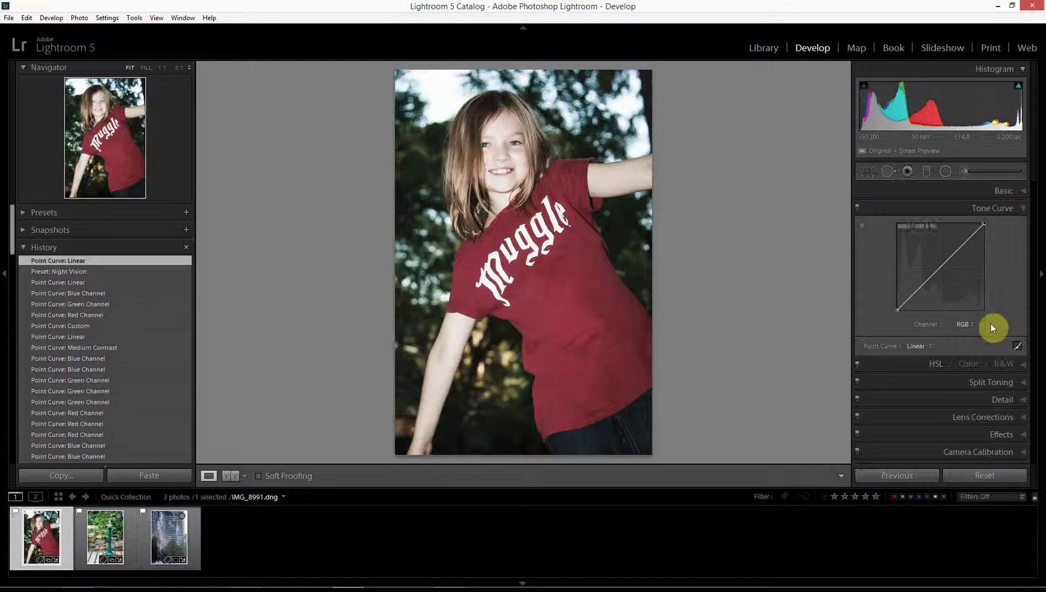
click(1018, 347)
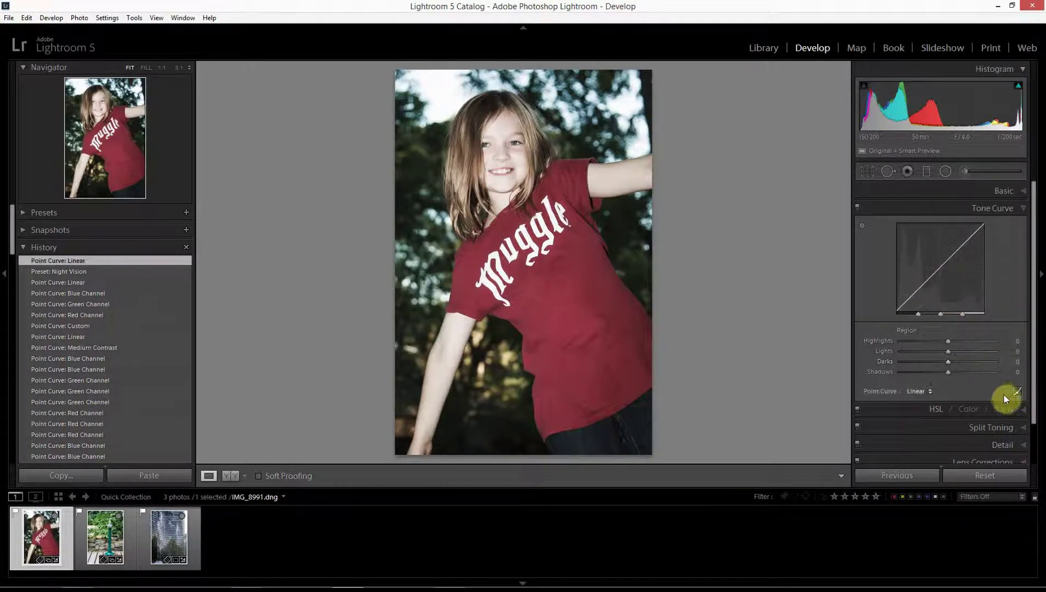
click(1017, 393)
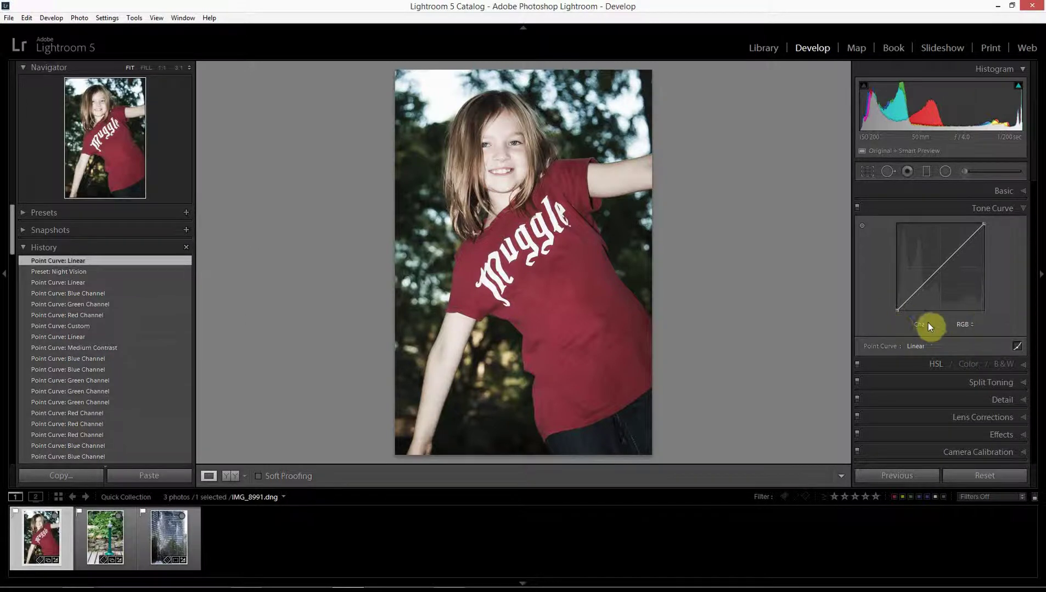
click(1016, 346)
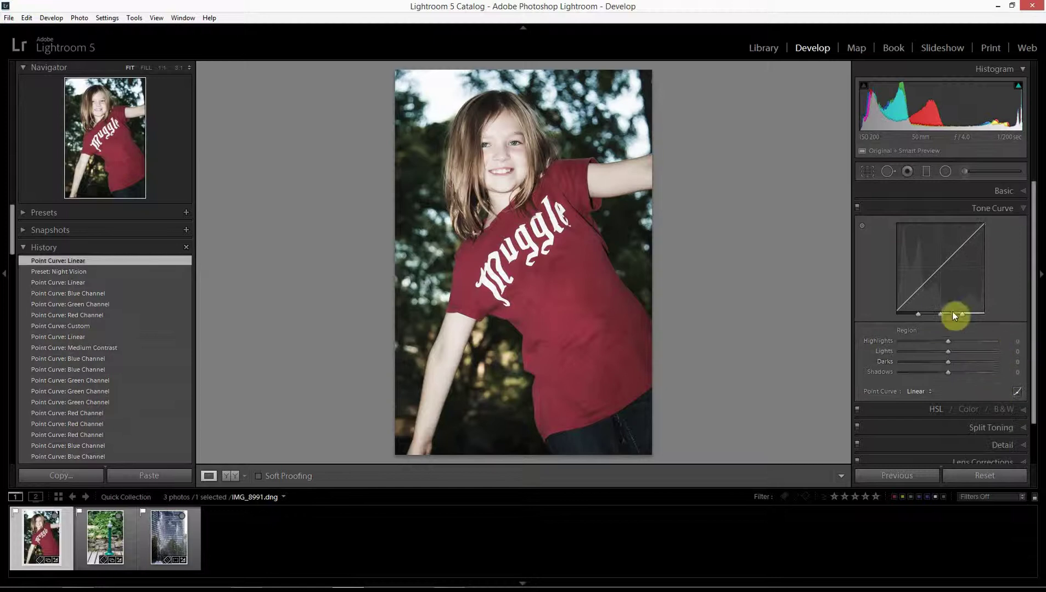
click(1015, 392)
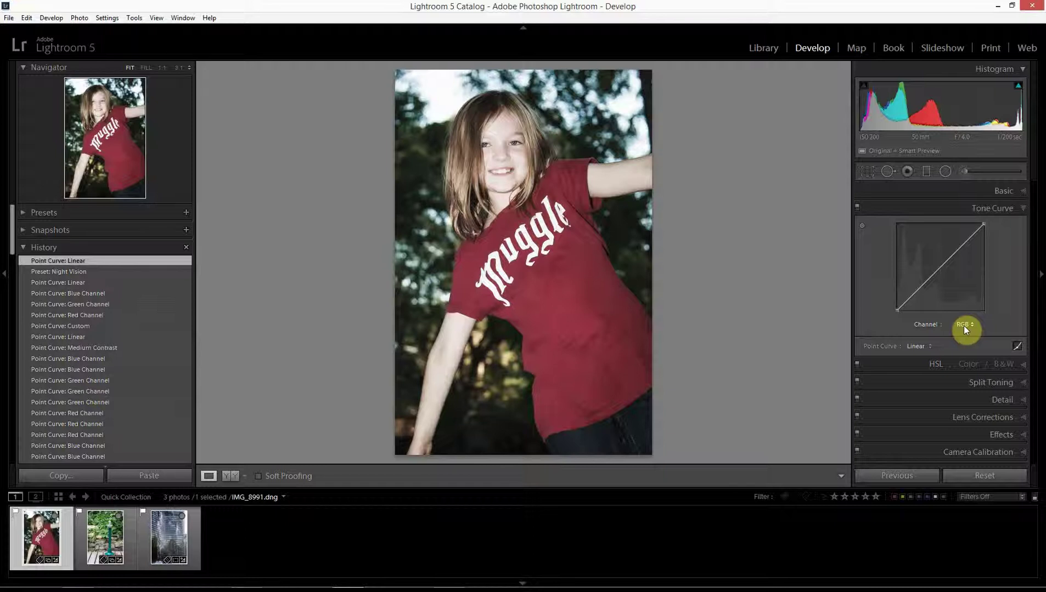
View the point curve's Red, Green and Blue channels in turn, starting from the composite RGB curve.
click(965, 333)
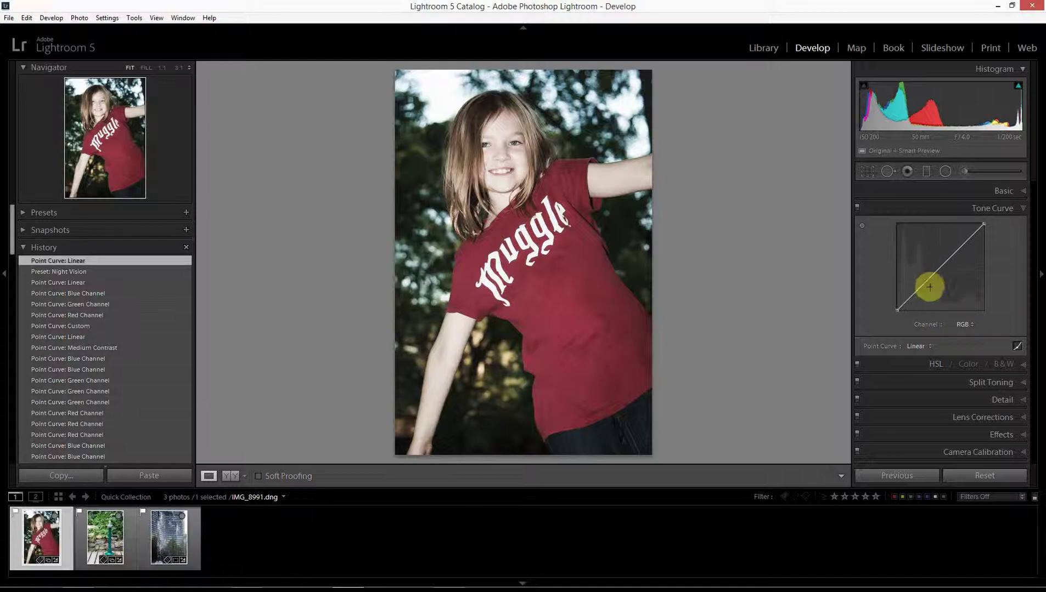
click(962, 325)
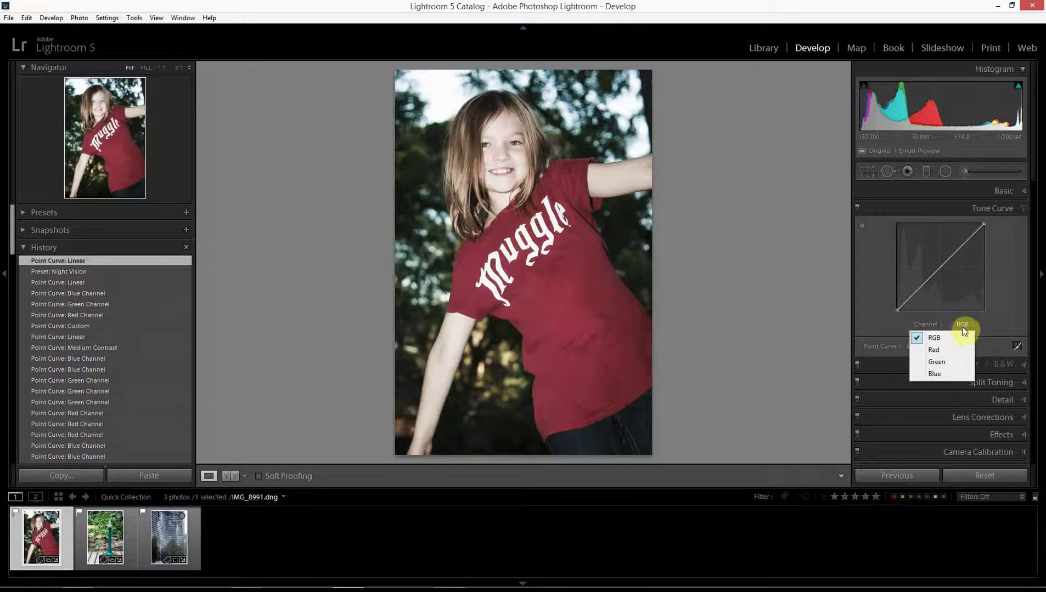
click(946, 350)
click(961, 327)
click(946, 363)
click(960, 327)
click(953, 366)
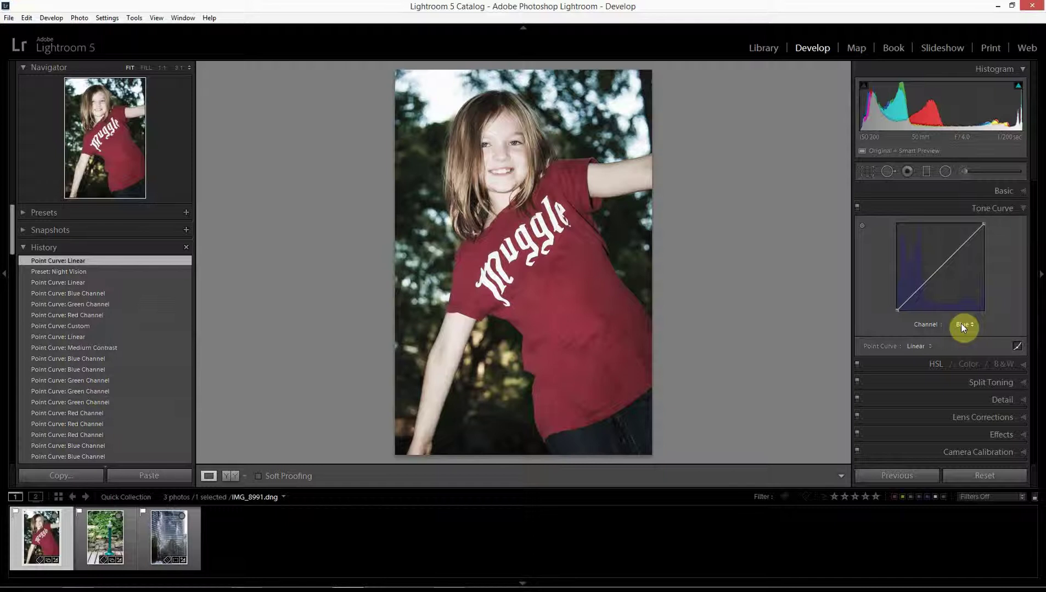
Compare the Red channel's curve with the composite RGB curve and examine the red shirt in the photo.
click(961, 326)
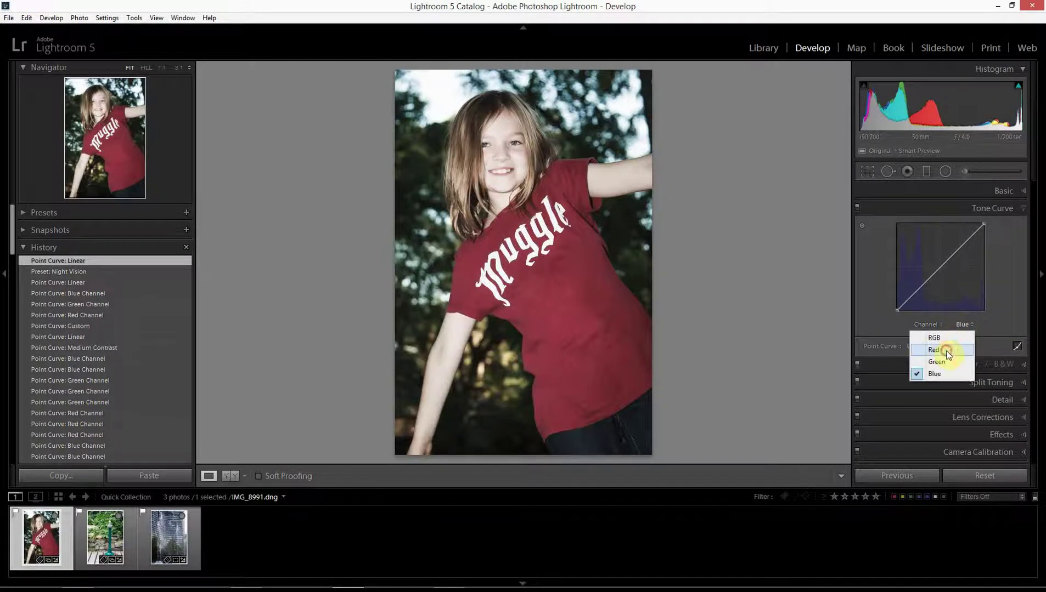
click(948, 352)
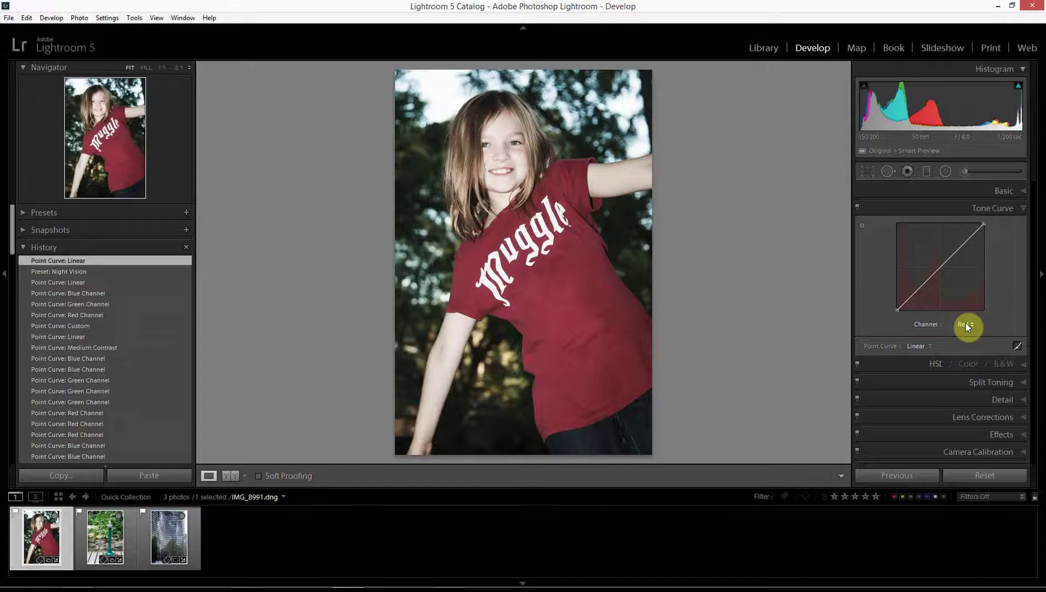
click(965, 324)
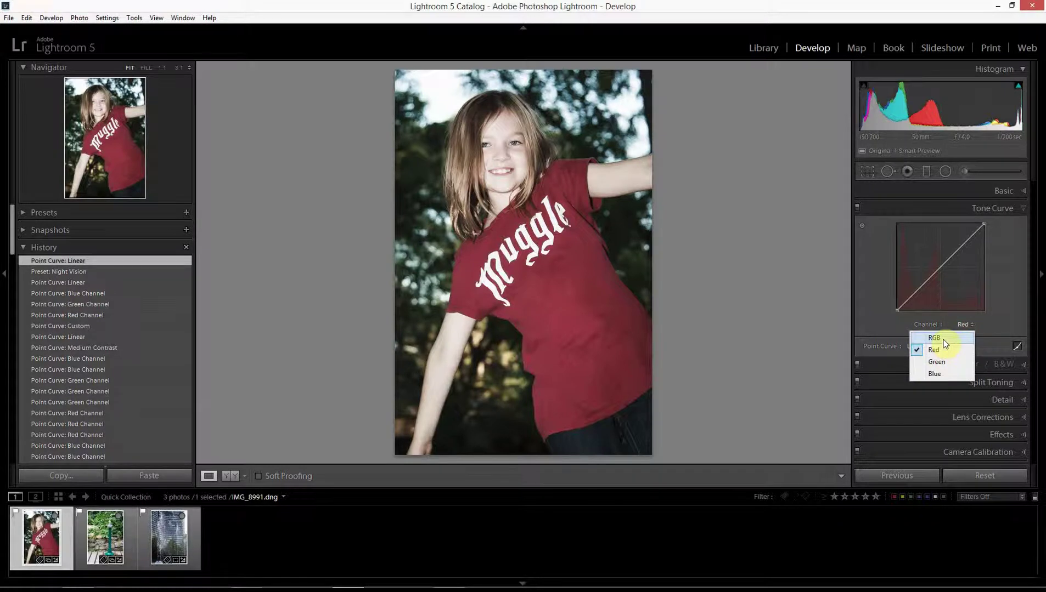
click(943, 341)
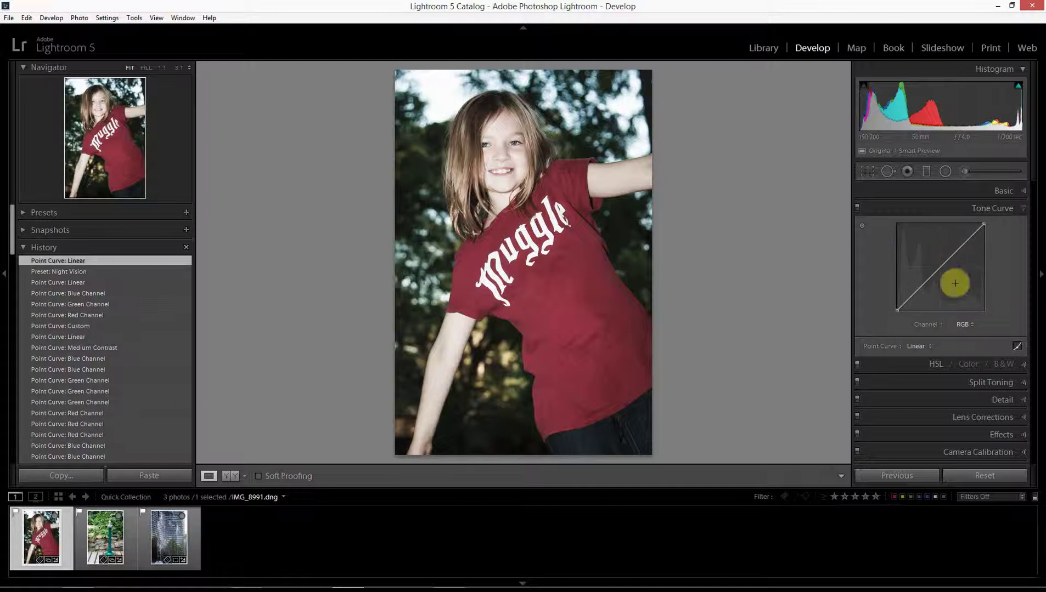
click(961, 324)
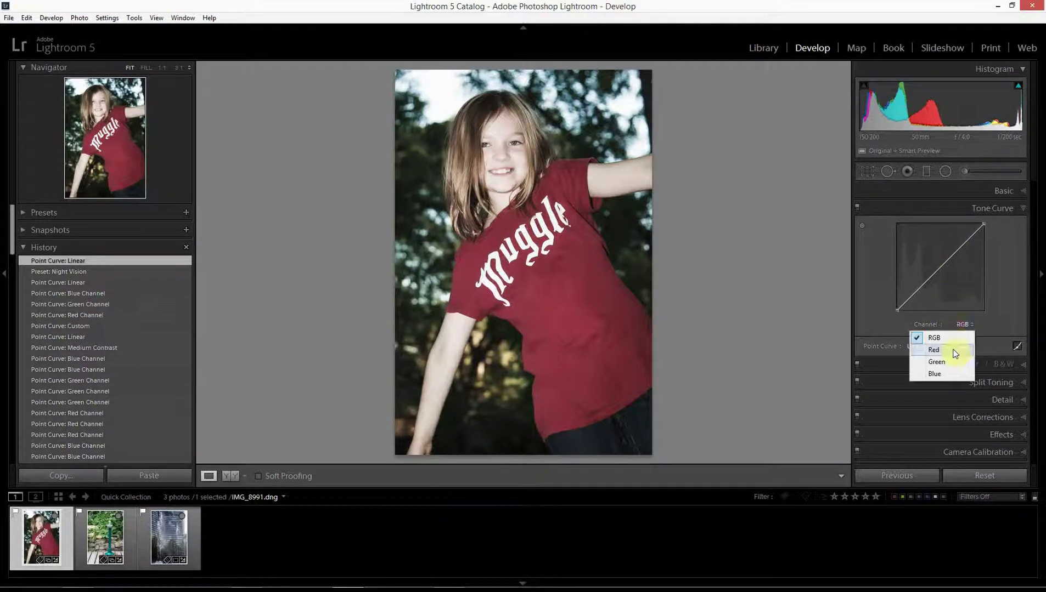
click(954, 352)
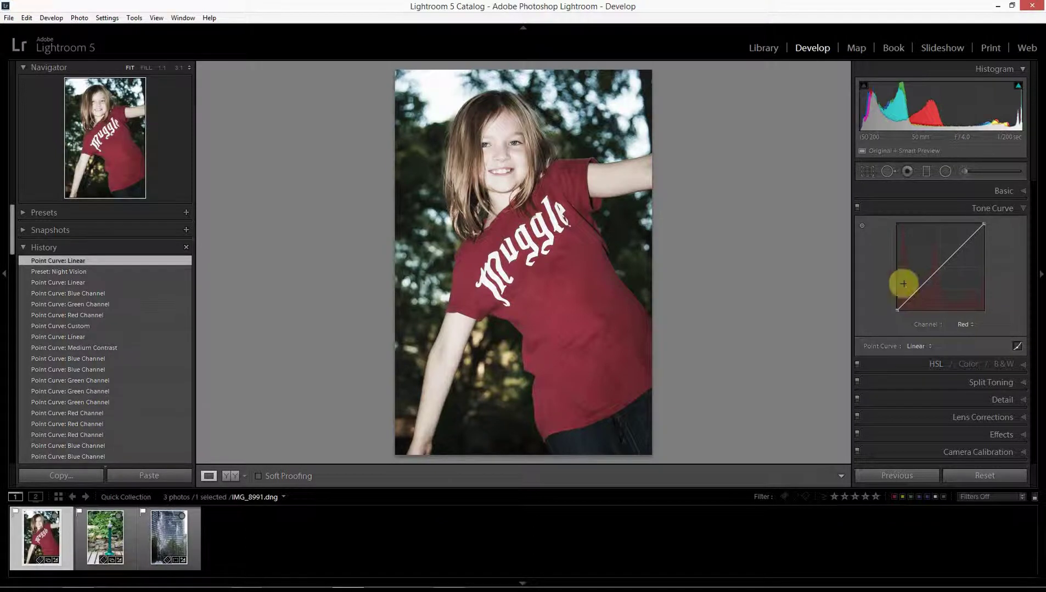
click(552, 289)
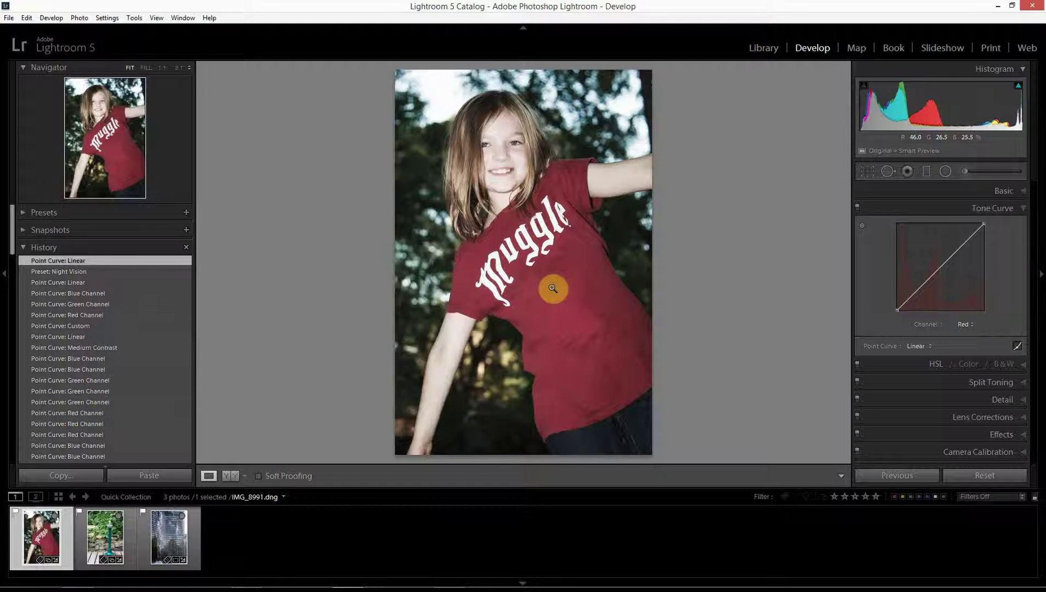
Bend the composite RGB curve downward at its midpoint, and reset the point curve to Linear.
click(964, 324)
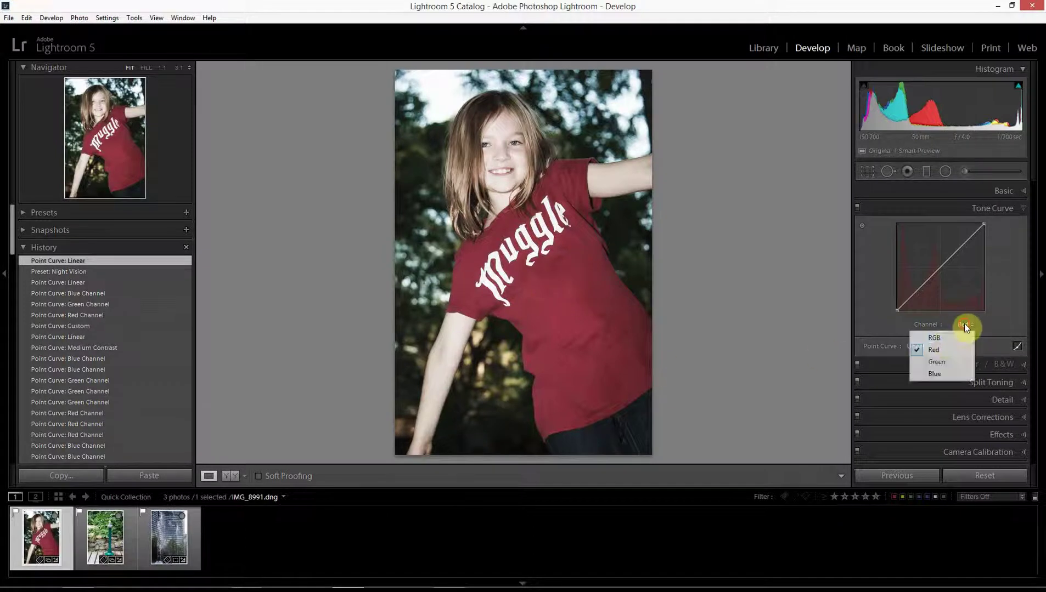
click(934, 337)
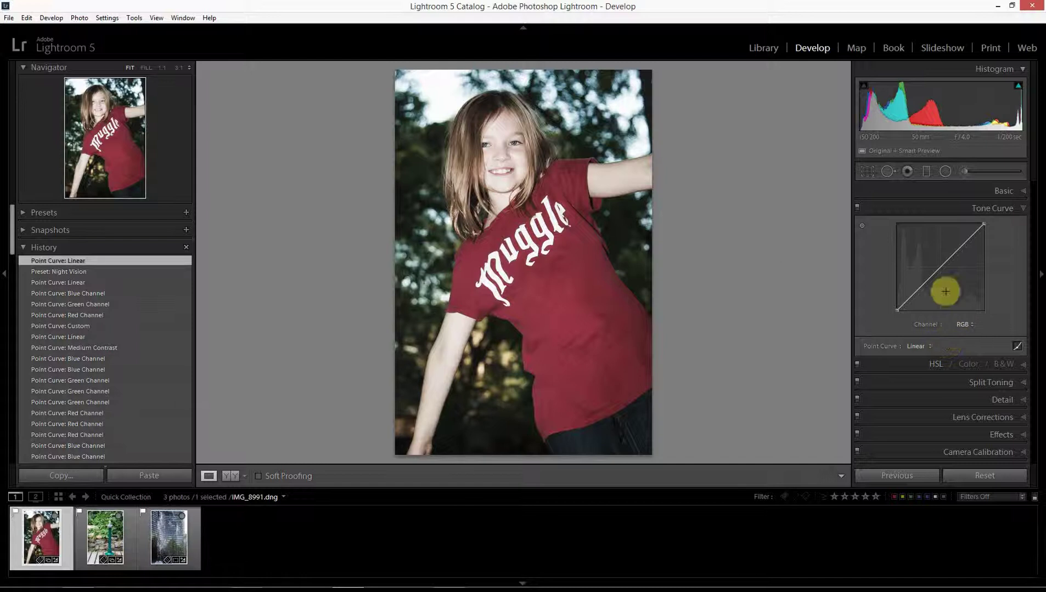
mouse_move(940, 268)
mouse_down()
mouse_move(926, 253)
mouse_move(948, 283)
mouse_up()
click(917, 345)
click(931, 361)
Bend the Red channel's curve upward and then downward in the midtones, and reset it to Linear.
click(963, 324)
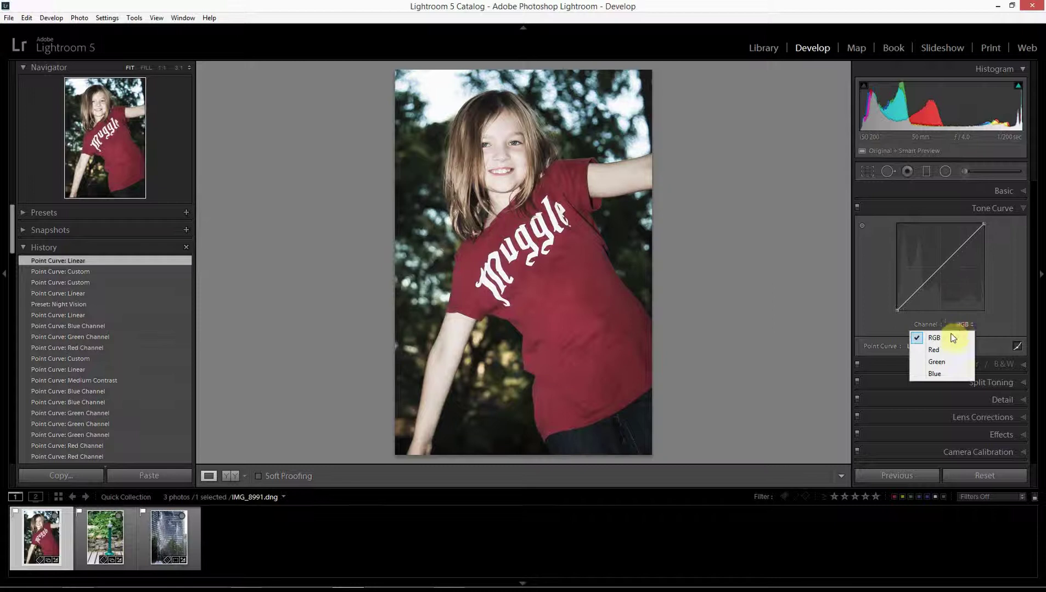
click(948, 343)
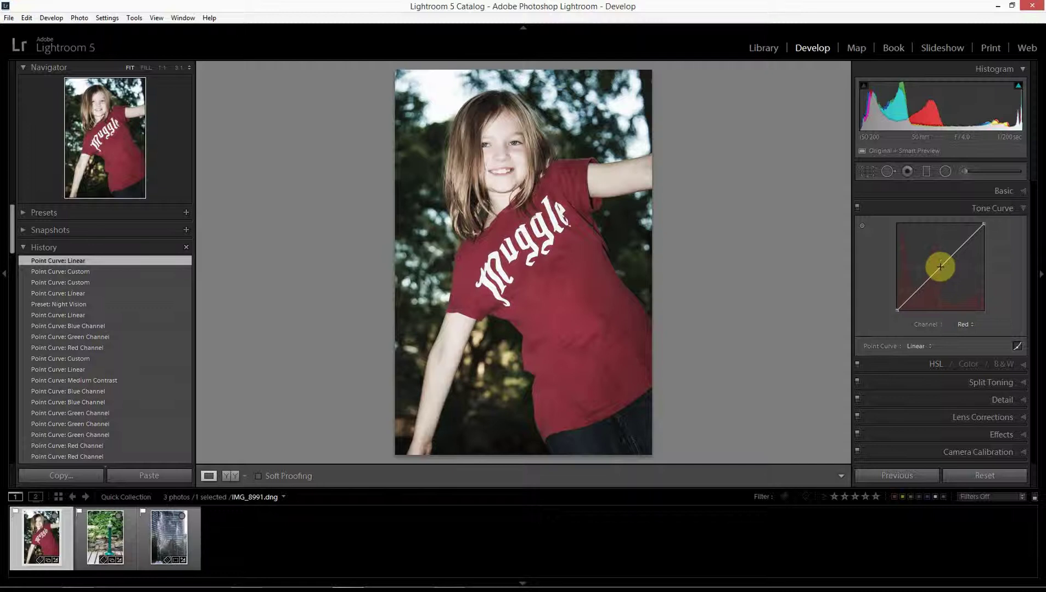
drag(939, 266, 933, 258)
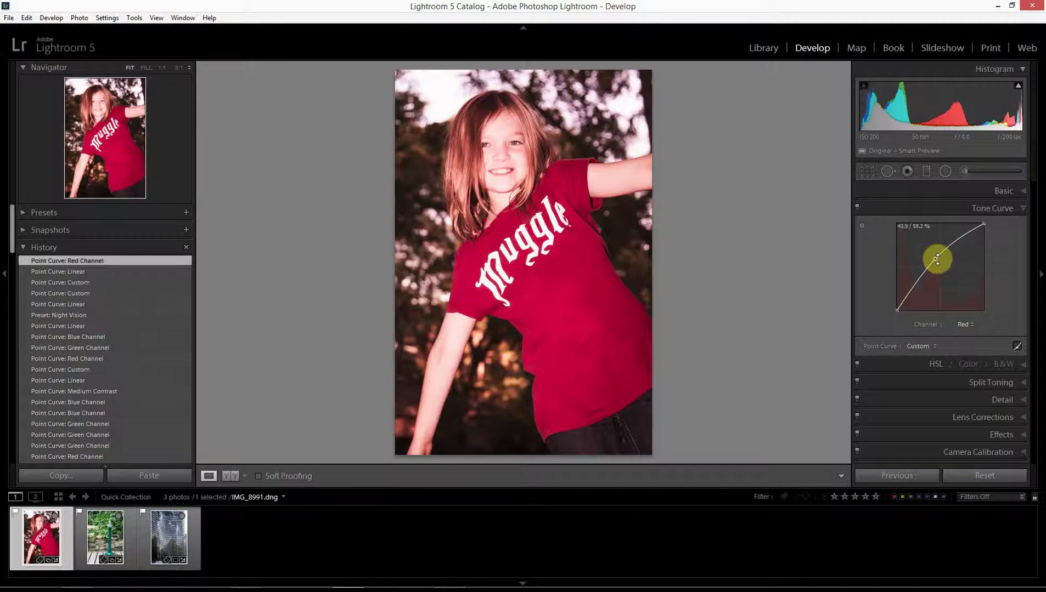
drag(934, 258, 943, 281)
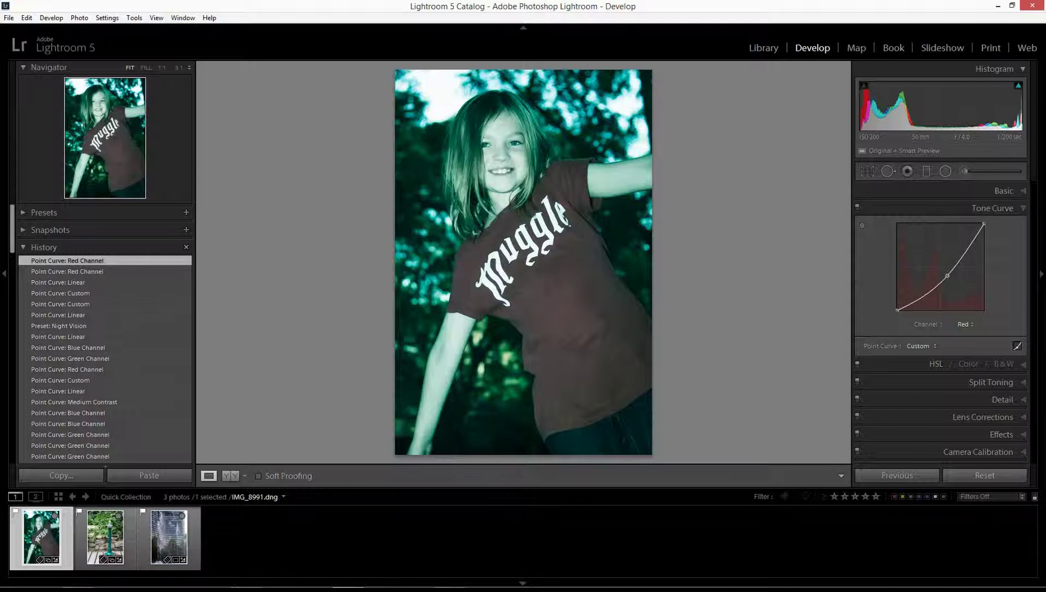
click(908, 346)
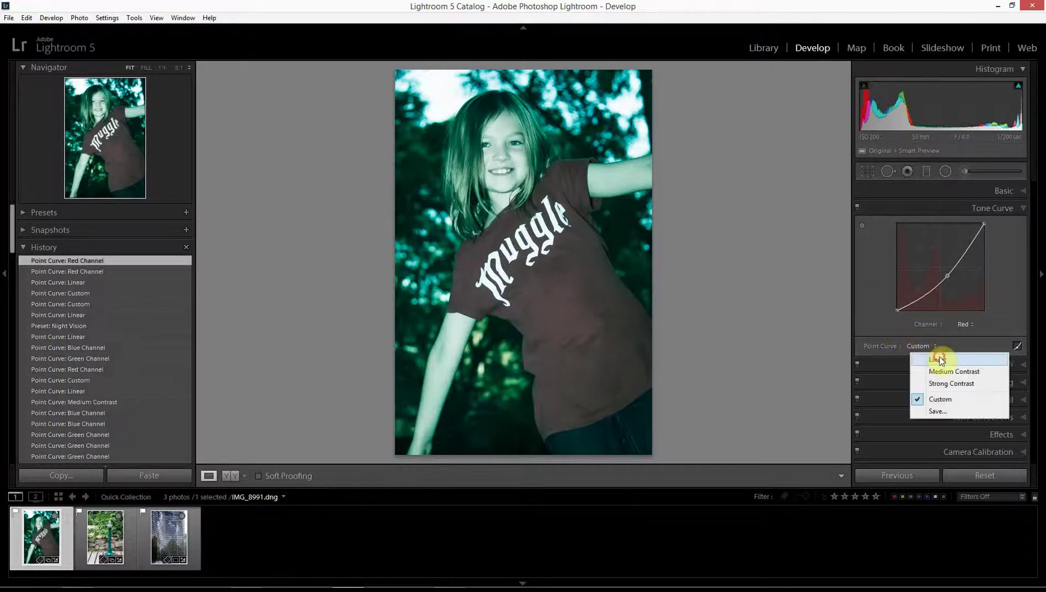
click(934, 358)
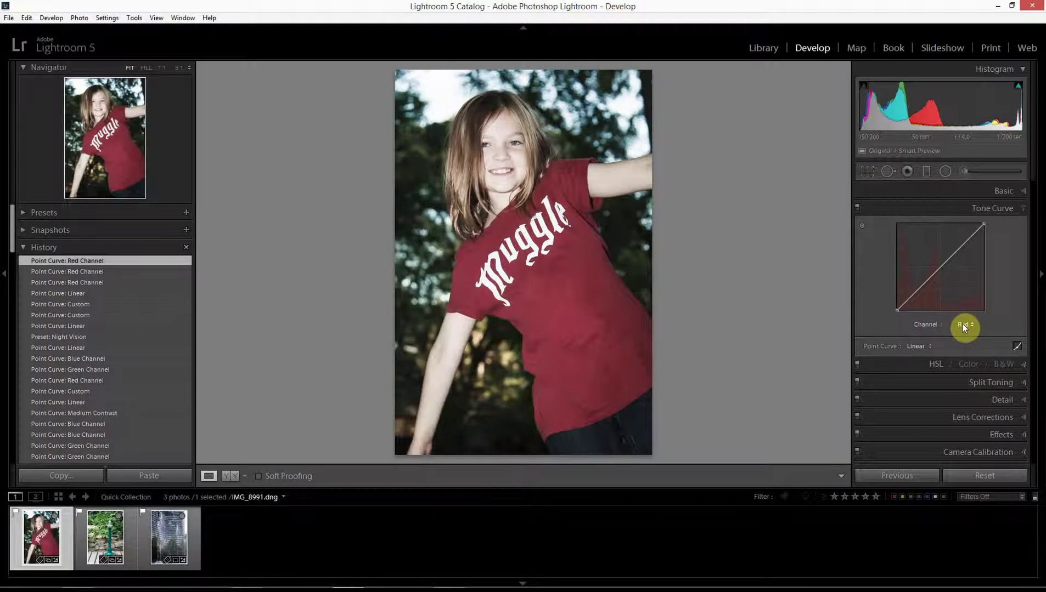
Bend the Green channel's curve upward and then downward in the midtones, and reset it to Linear.
click(962, 324)
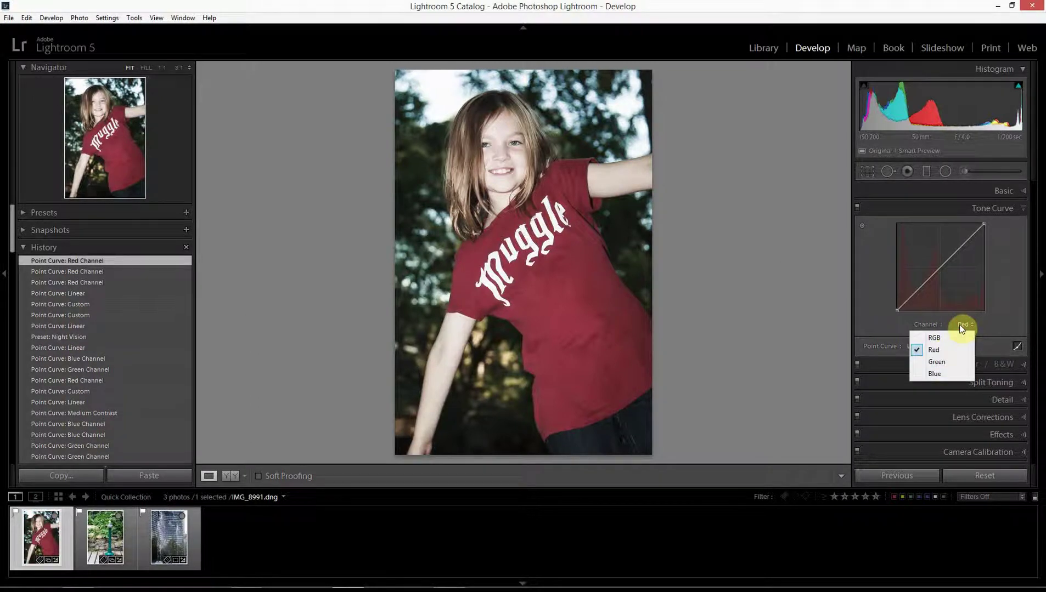
click(938, 362)
drag(936, 272, 932, 254)
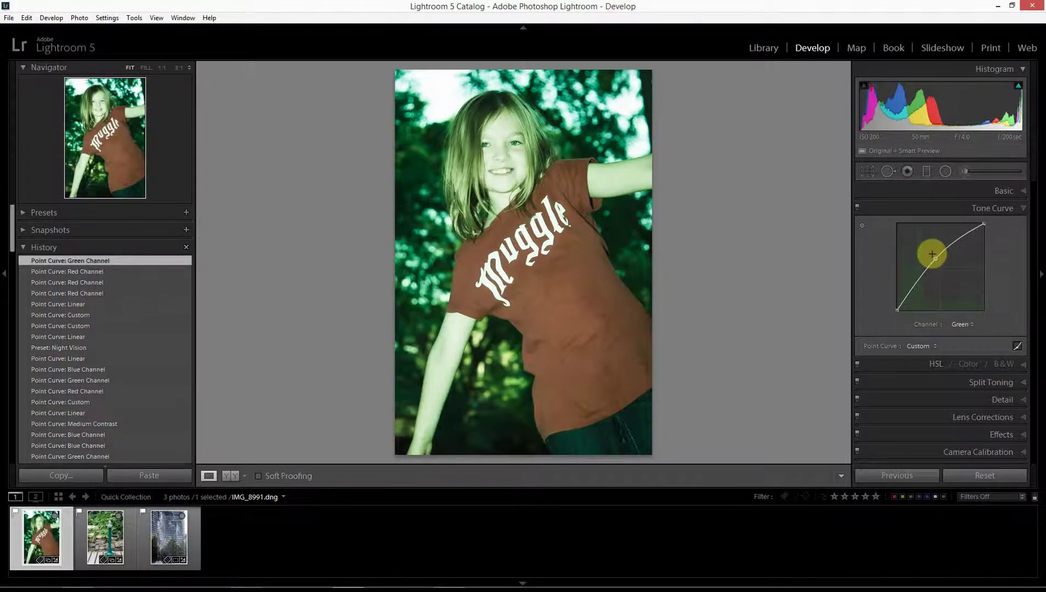
drag(932, 254, 945, 273)
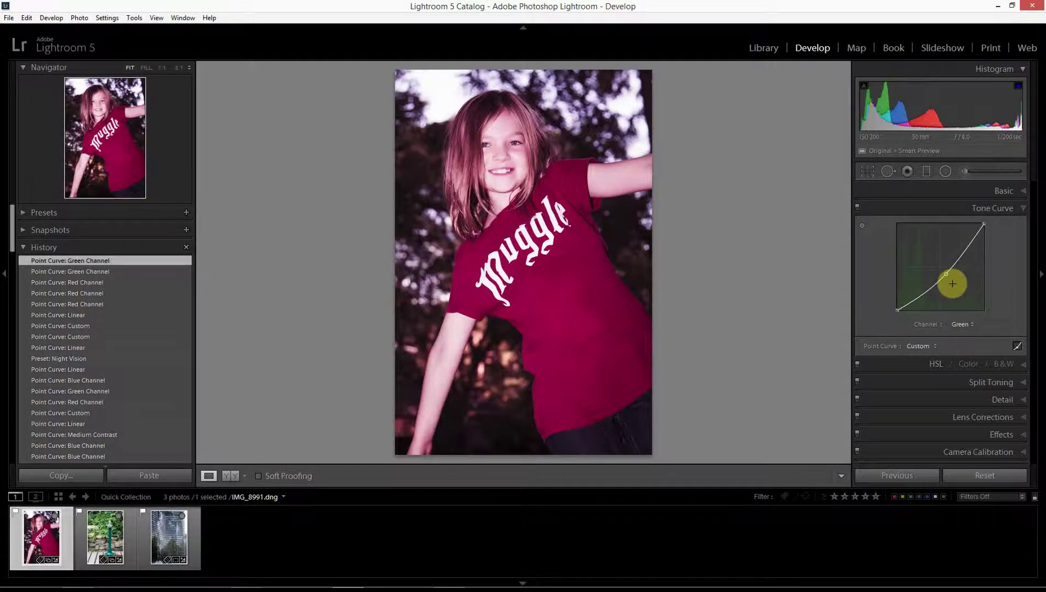
click(918, 346)
click(924, 345)
click(925, 346)
click(933, 358)
Bend the Blue channel's curve downward in the midtones to shift the photo toward yellow.
click(960, 324)
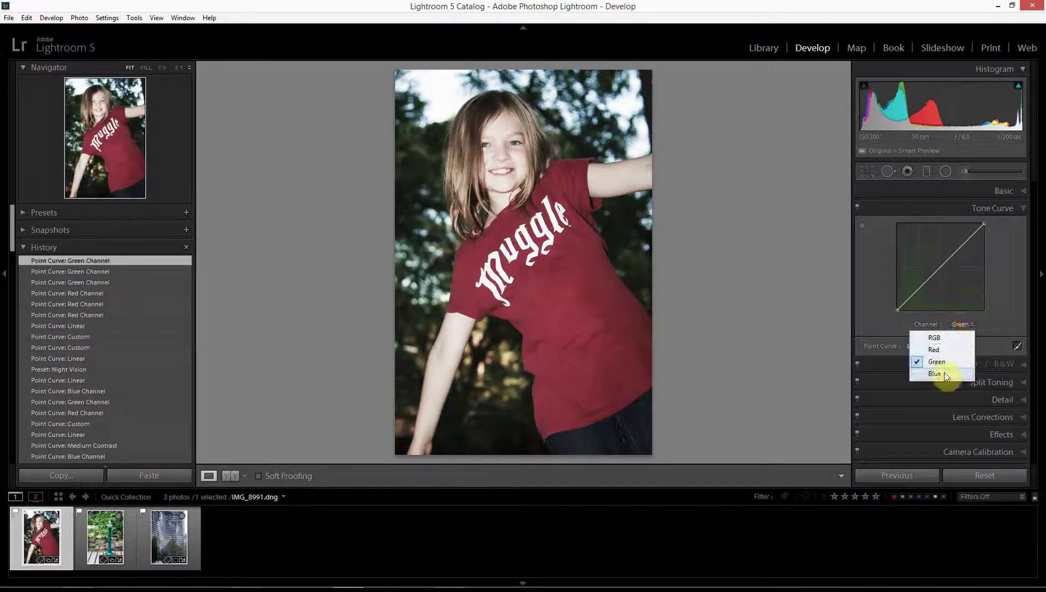
click(945, 377)
click(942, 265)
drag(942, 265, 958, 289)
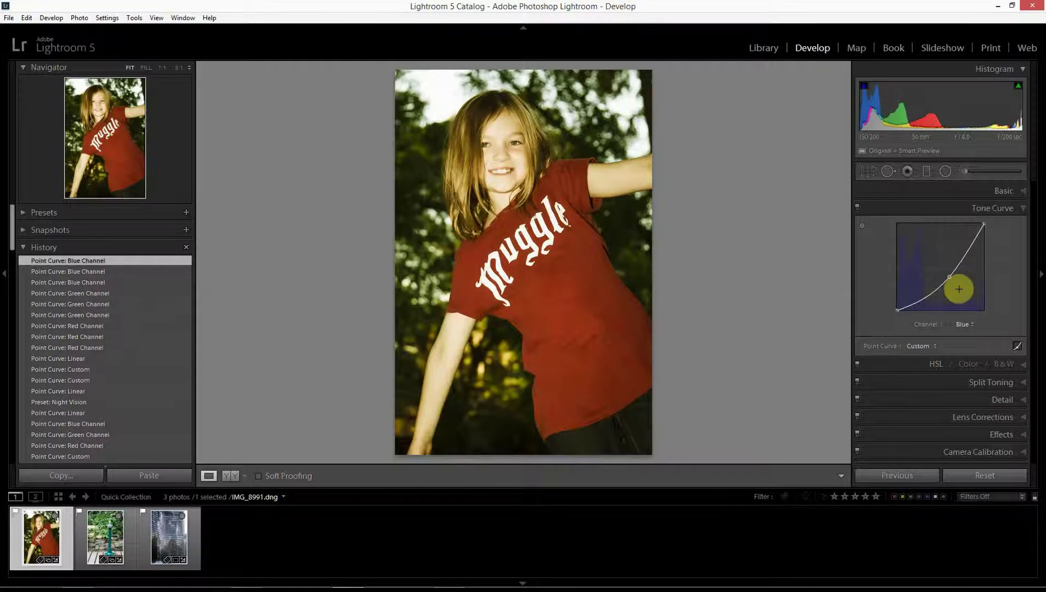
Compare the Basic white balance Temp and Tint sliders with the Blue channel's tone curve.
click(1024, 190)
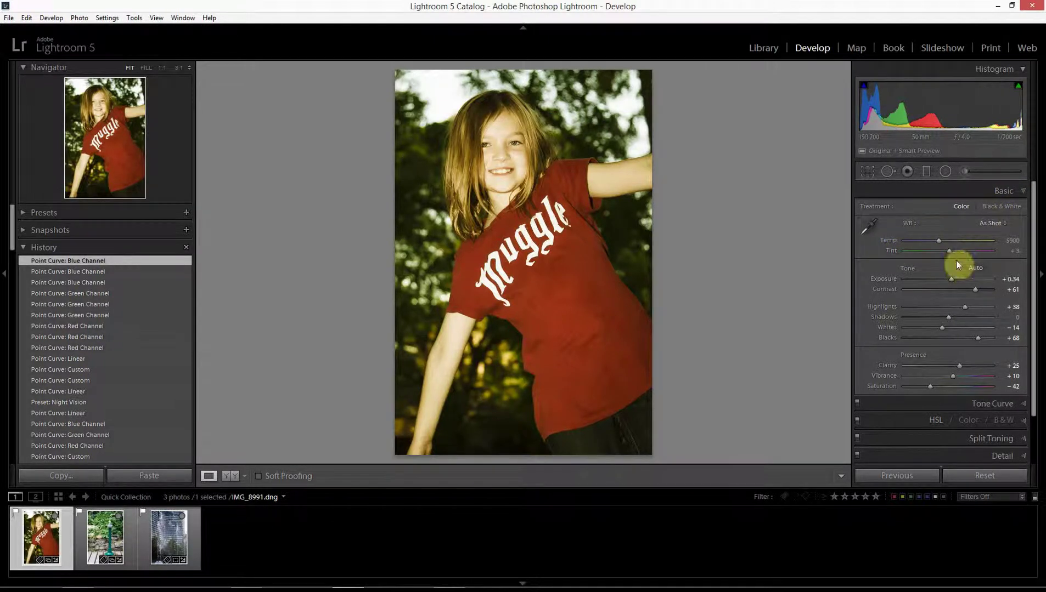
click(1024, 403)
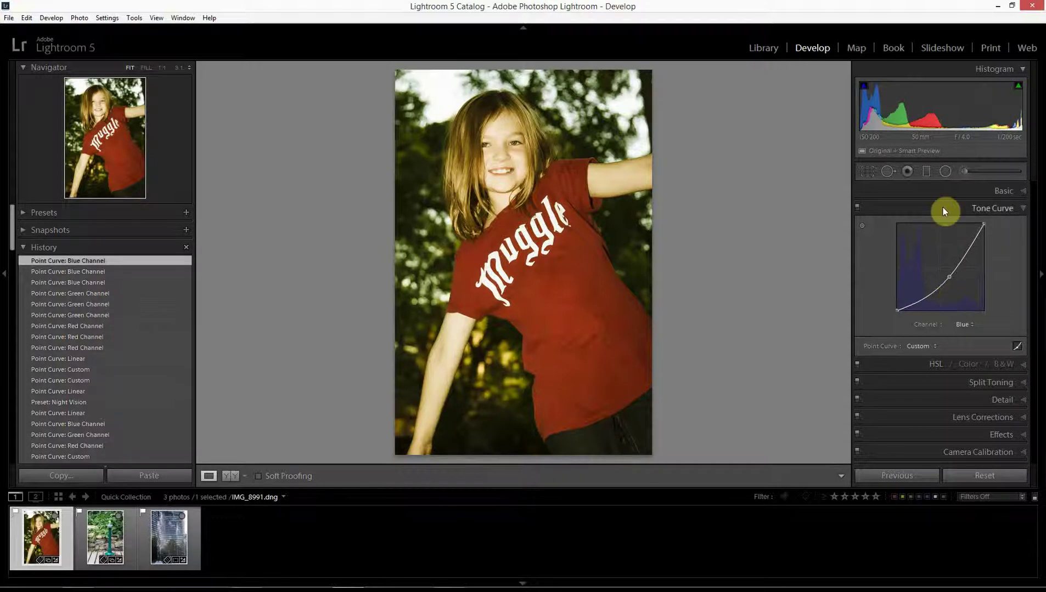
click(1018, 194)
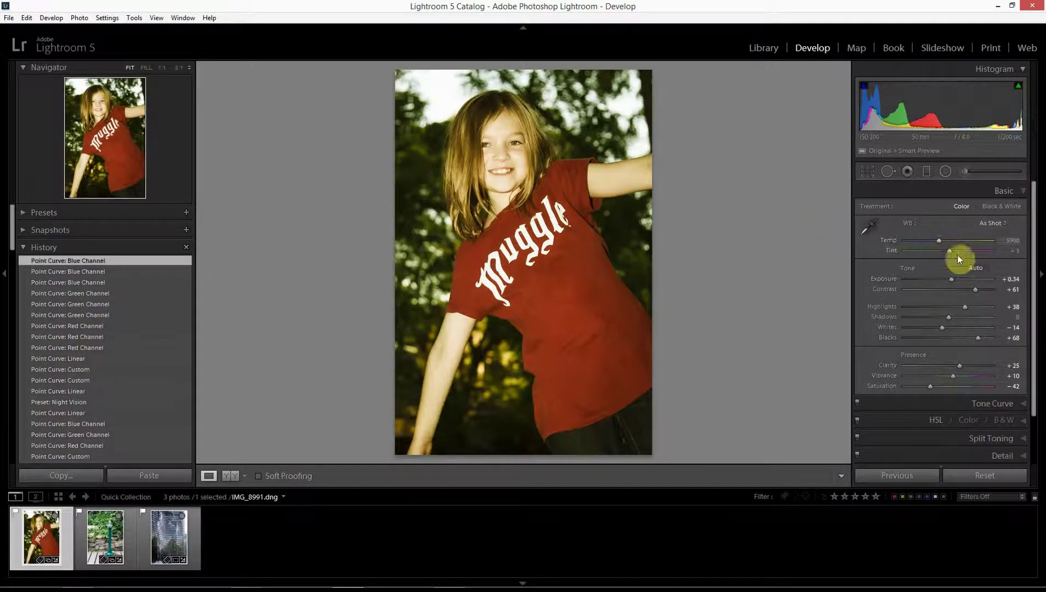
Return to the Tone Curve and reset the Blue channel's point curve to Linear.
click(1022, 405)
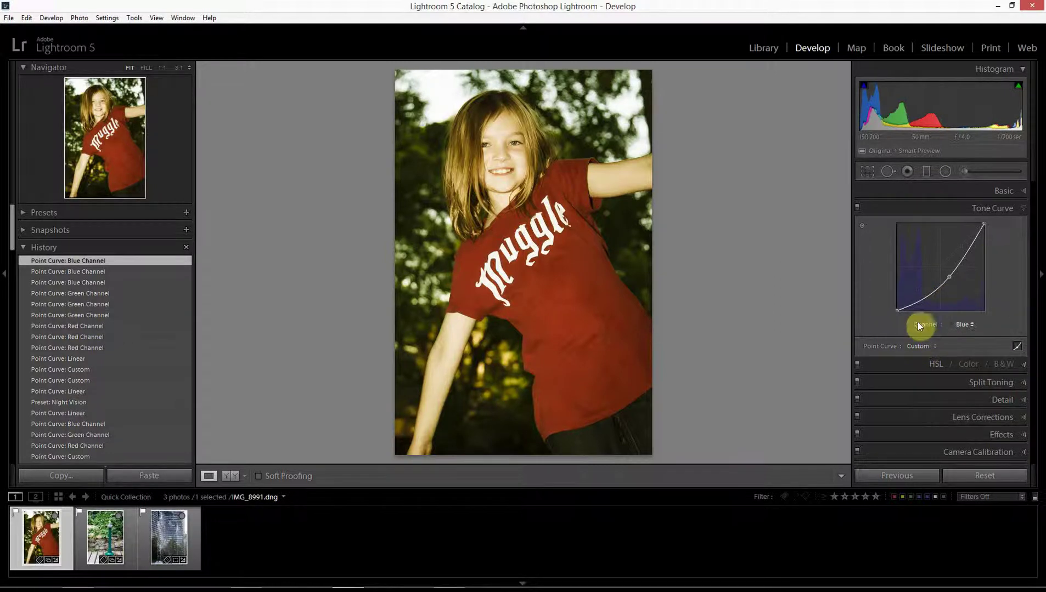
click(916, 344)
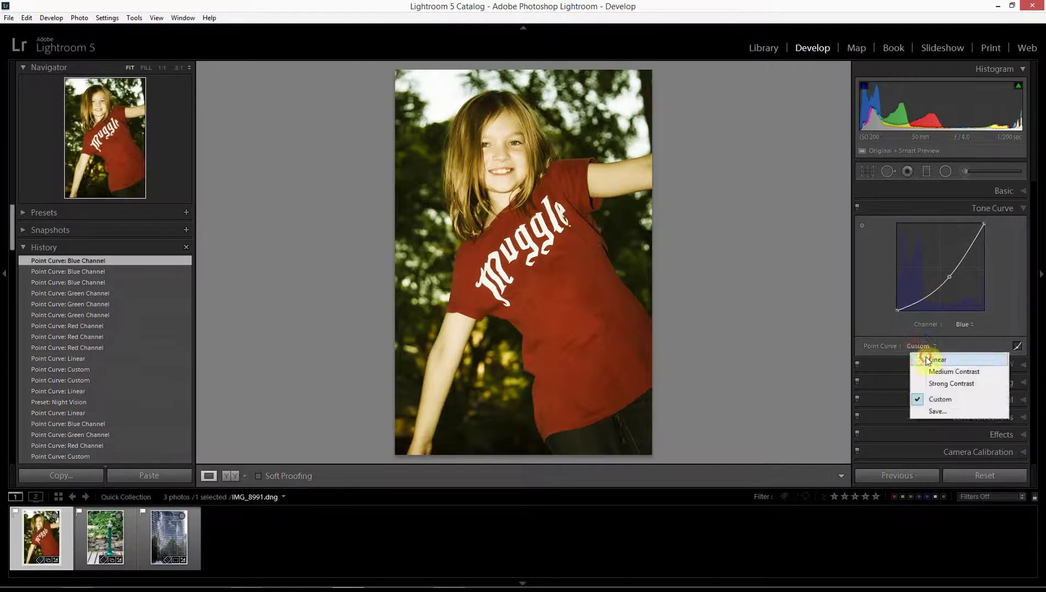
click(927, 359)
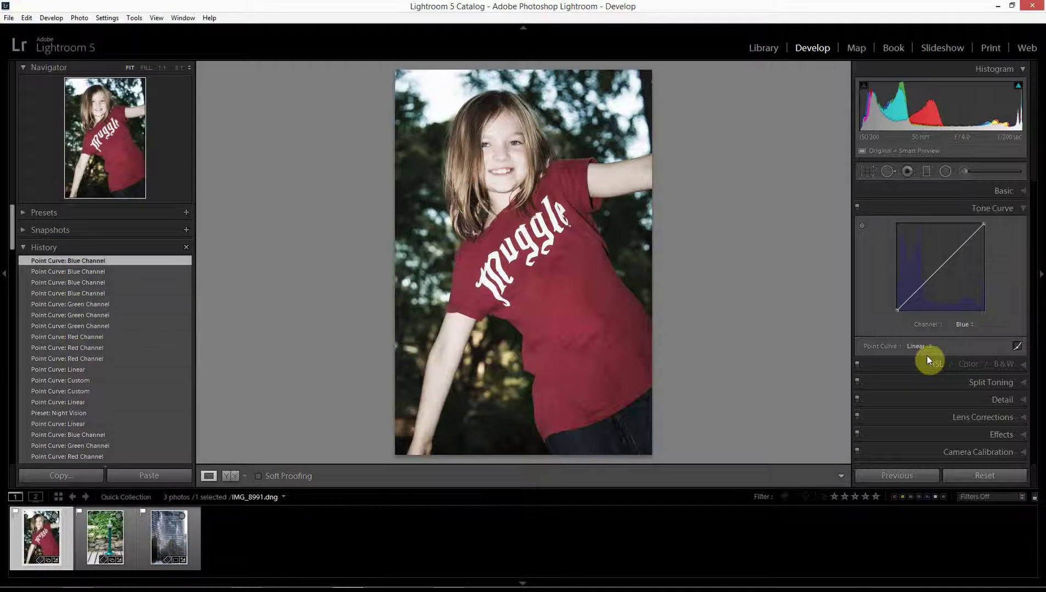
Shape the Red channel's curve into a steep S by moving its black point inward, anchoring the midtones and raising the highlights.
click(964, 324)
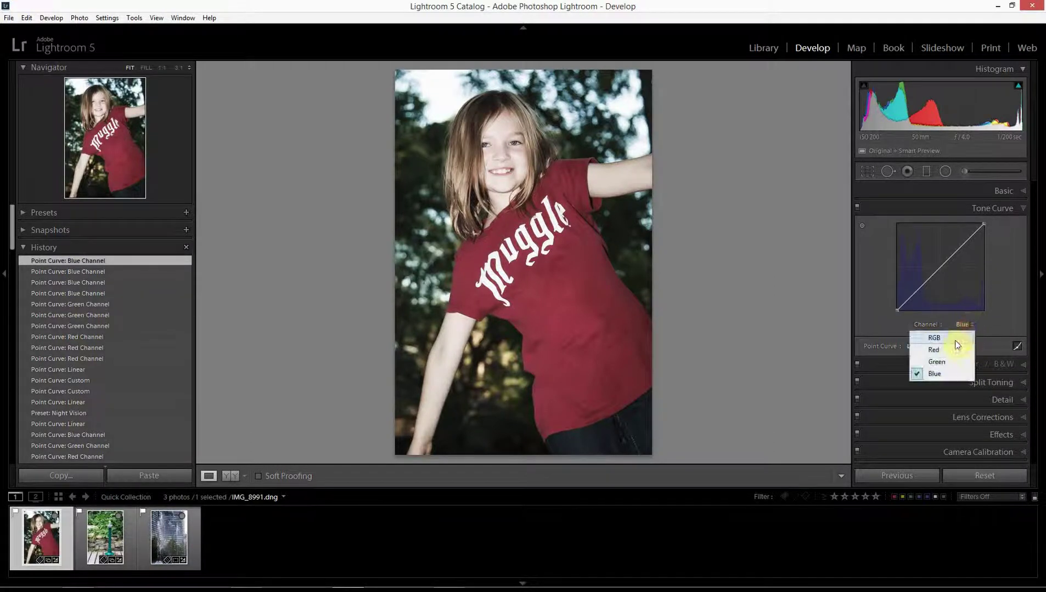
click(940, 350)
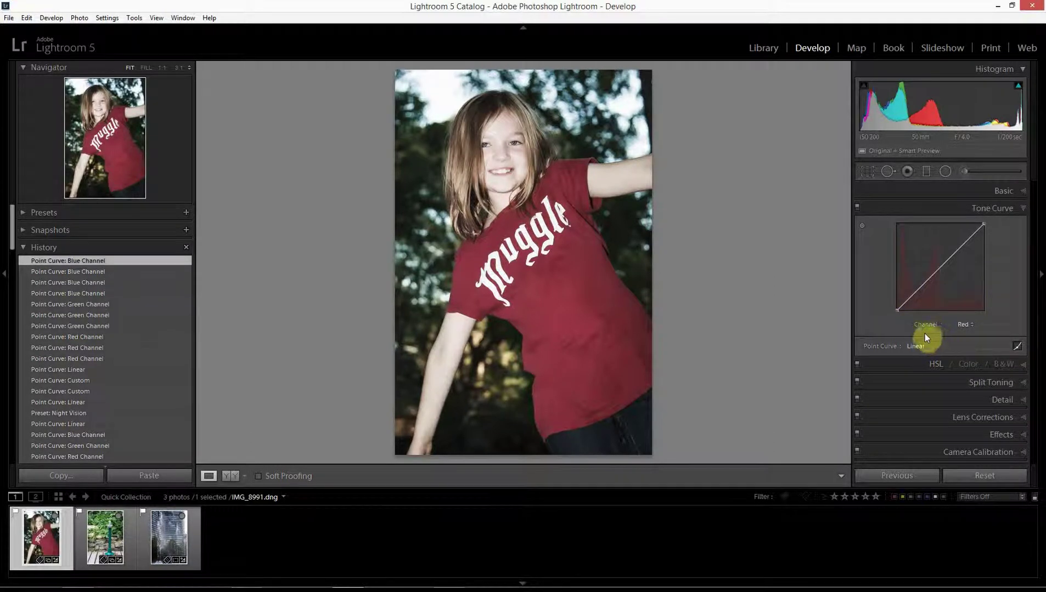
drag(897, 310, 911, 310)
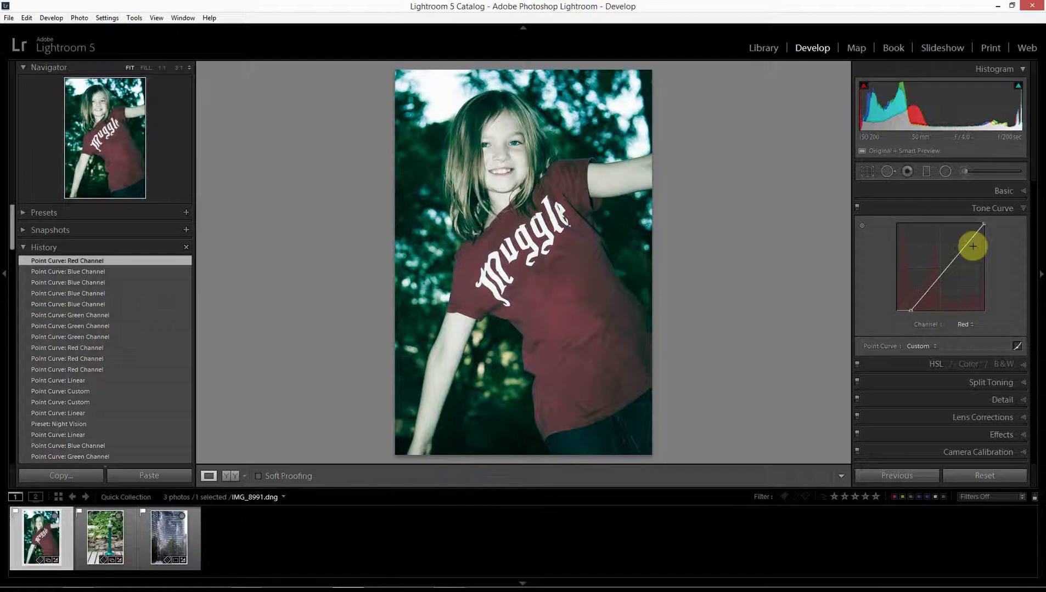
click(944, 271)
drag(943, 270, 964, 237)
click(967, 246)
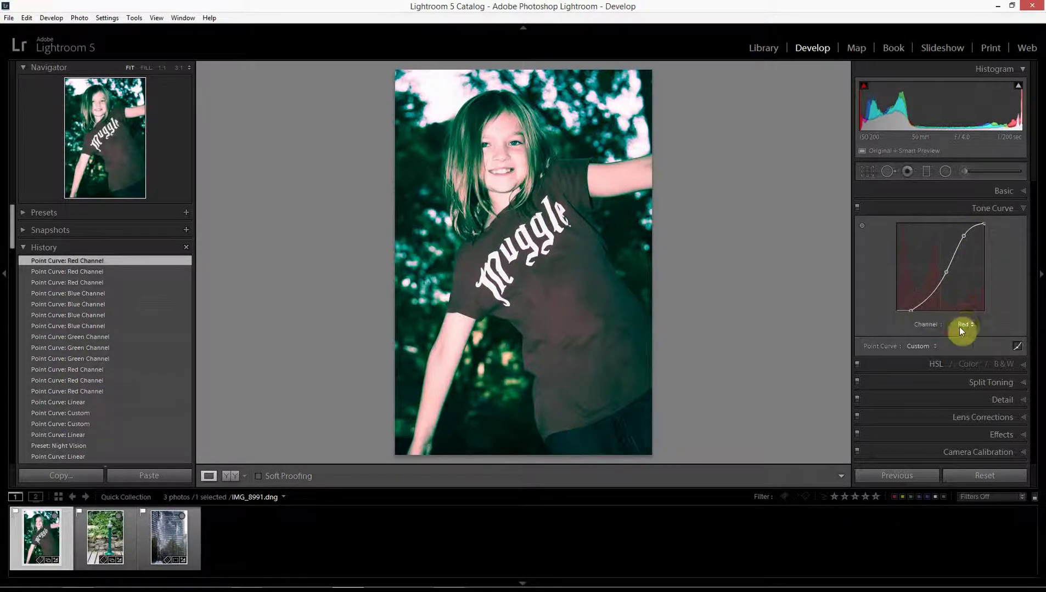
Give the Green channel a gentle S-curve by lowering the shadows slightly and raising the highlights at about 74% input to about 79%.
click(962, 324)
click(939, 364)
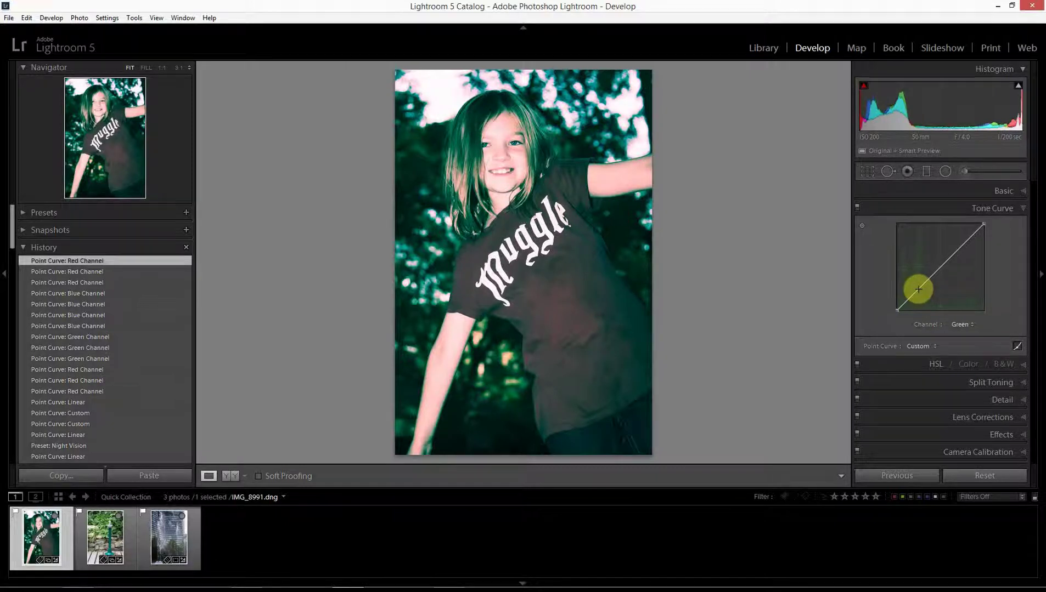
mouse_move(918, 289)
mouse_down()
mouse_move(922, 301)
mouse_move(920, 292)
mouse_up()
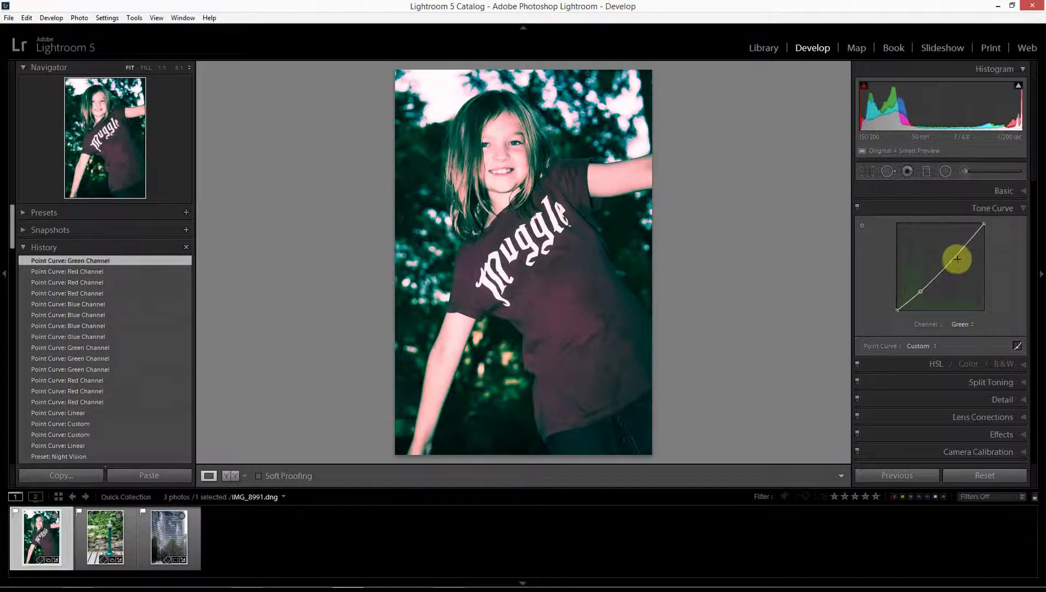
drag(962, 247, 960, 241)
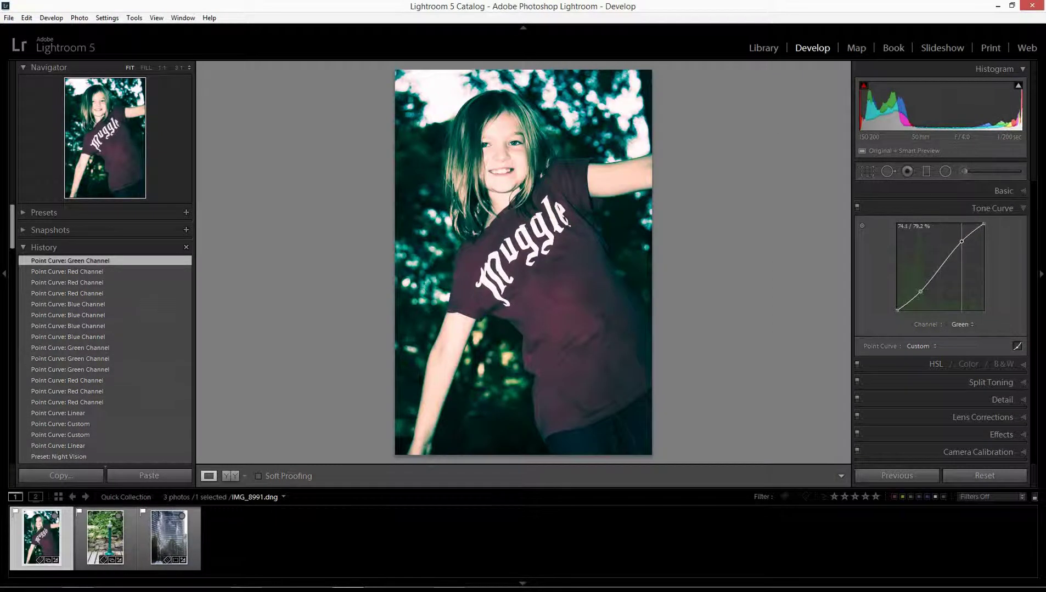
click(962, 241)
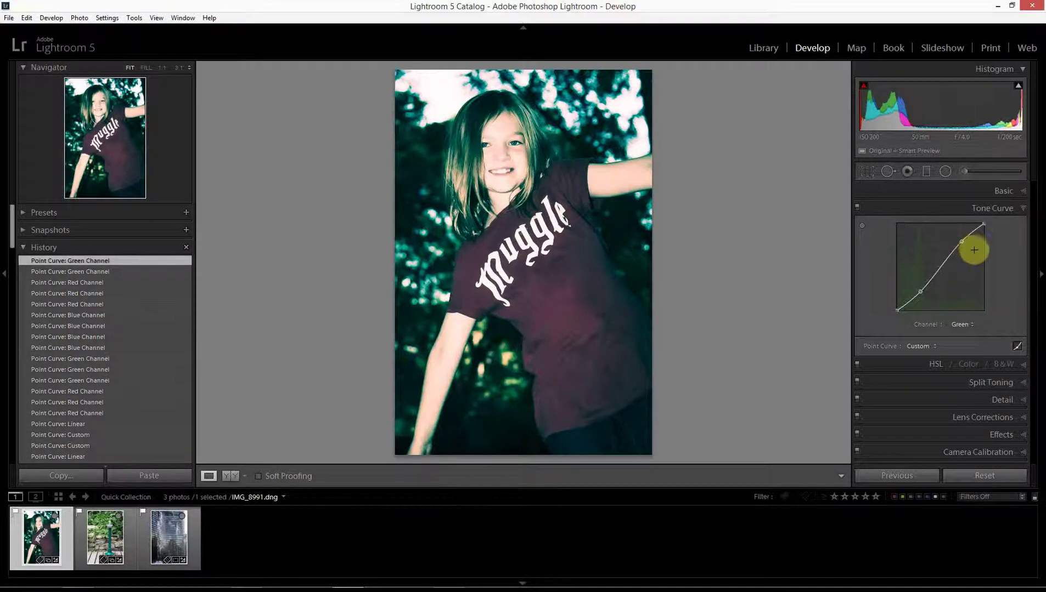
Bend the Blue channel into an inverted S-curve by raising the shadows and lowering the highlights.
click(955, 325)
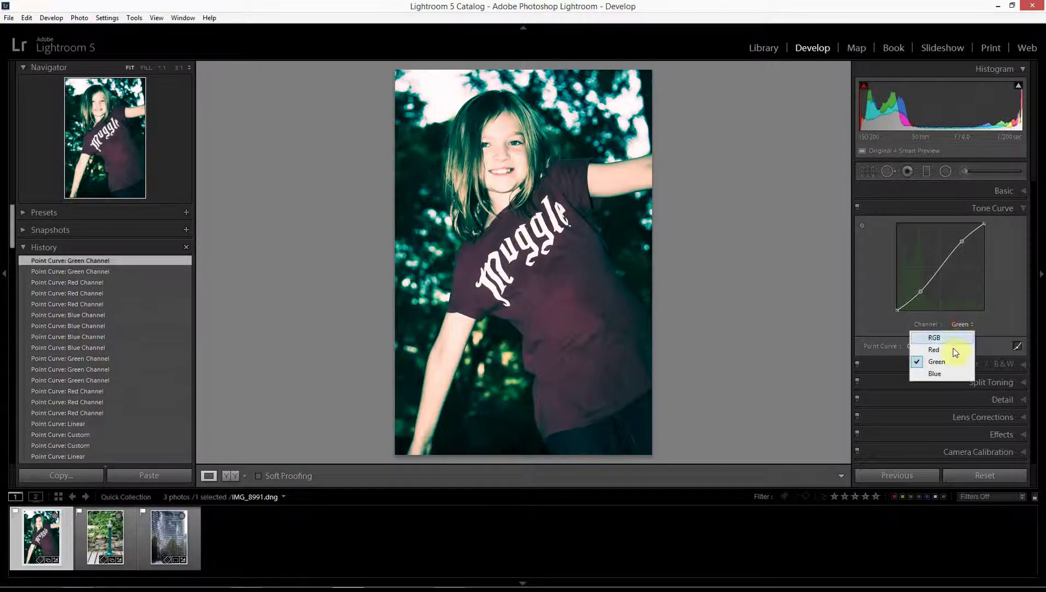
click(944, 375)
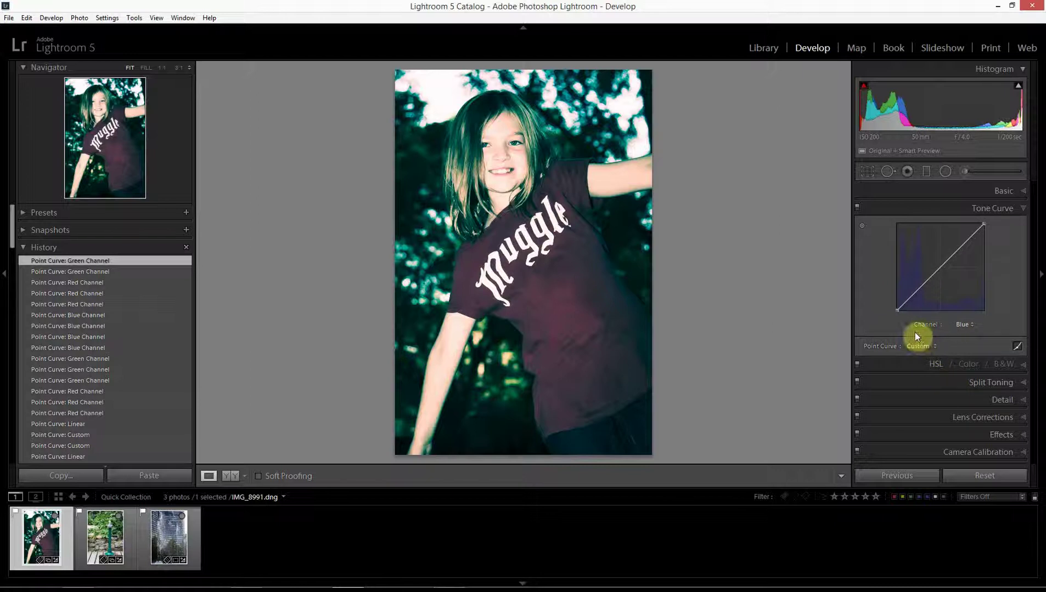
drag(918, 288, 919, 276)
drag(959, 233, 960, 237)
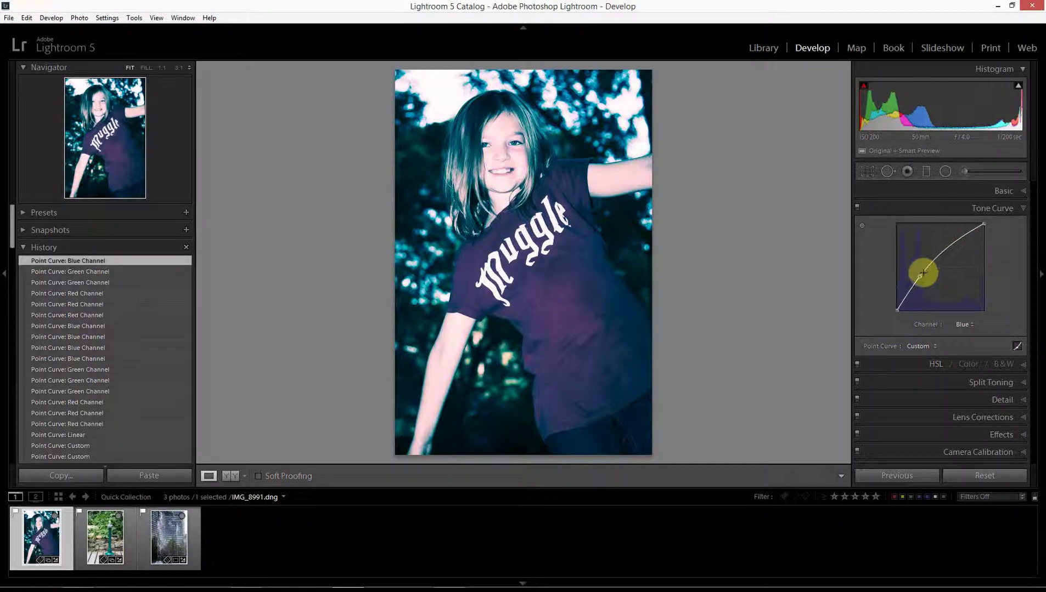
drag(956, 237, 961, 258)
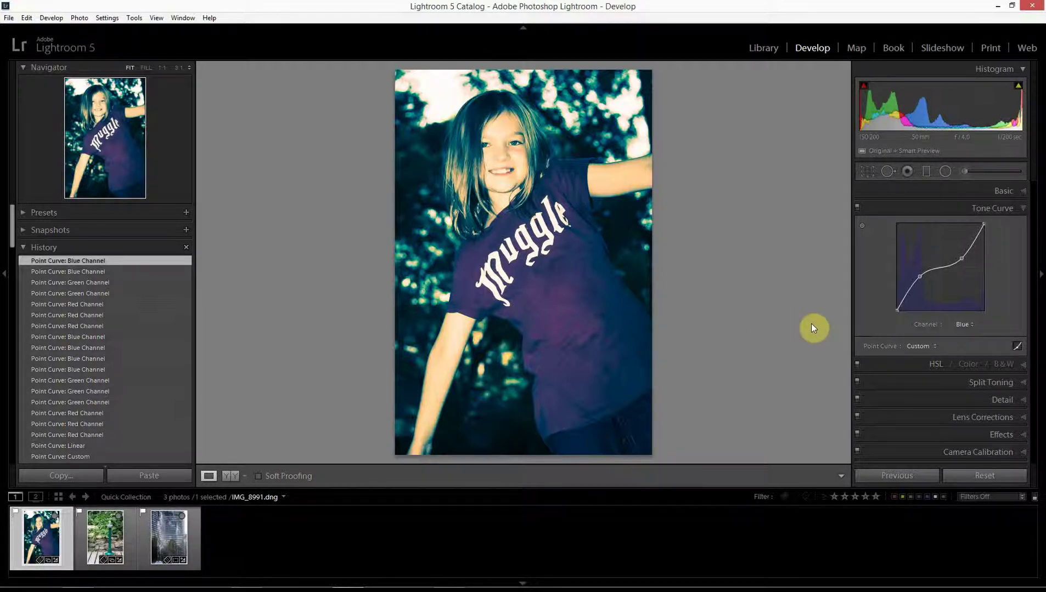
Add contrast with an S-curve on the RGB channel, lowering the shadows, raising the highlights and placing a midtone point.
click(922, 346)
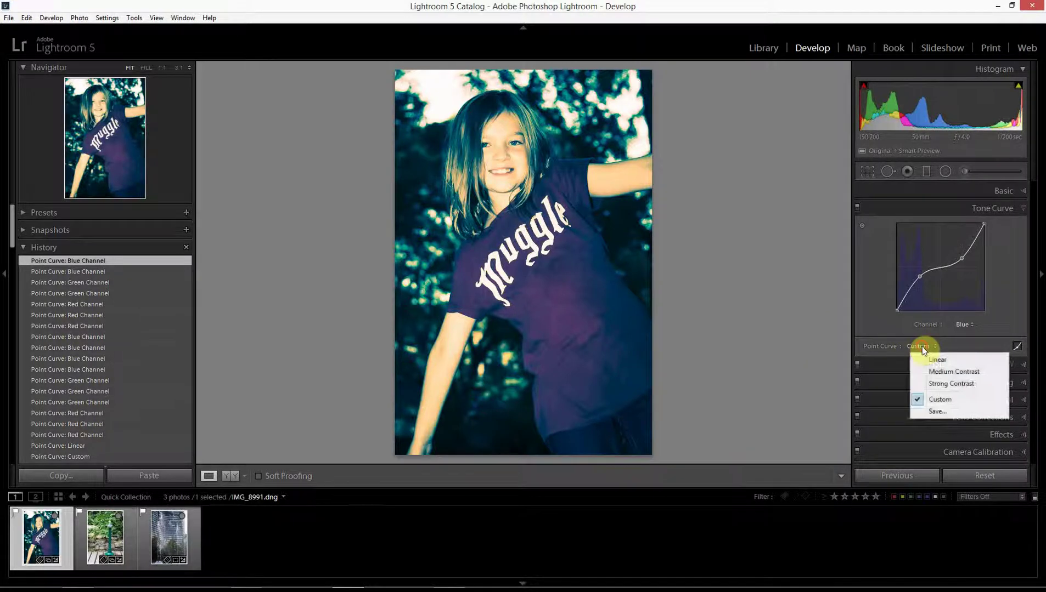
click(962, 325)
click(962, 326)
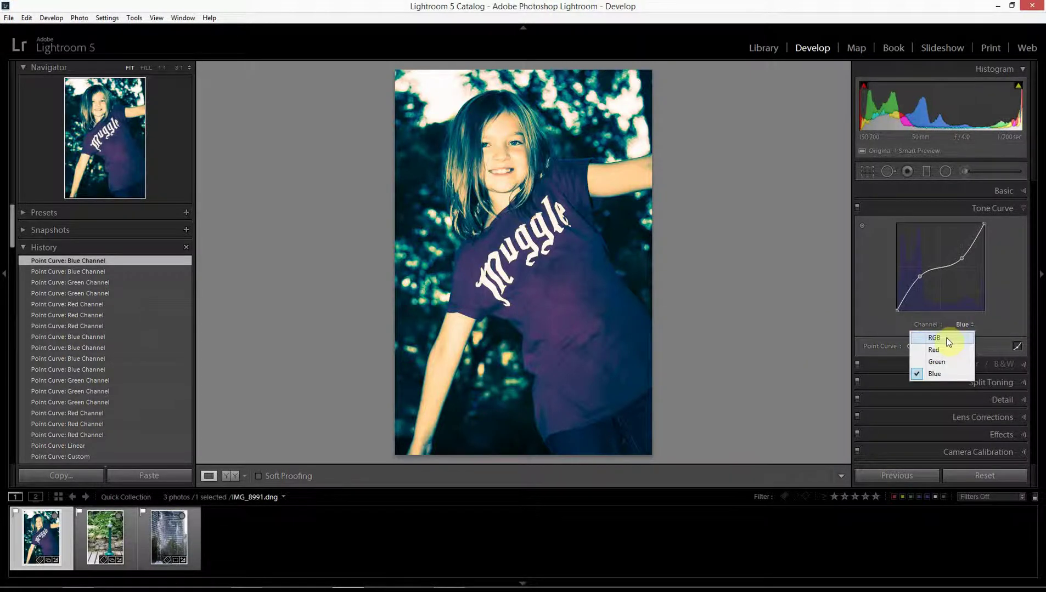
click(944, 336)
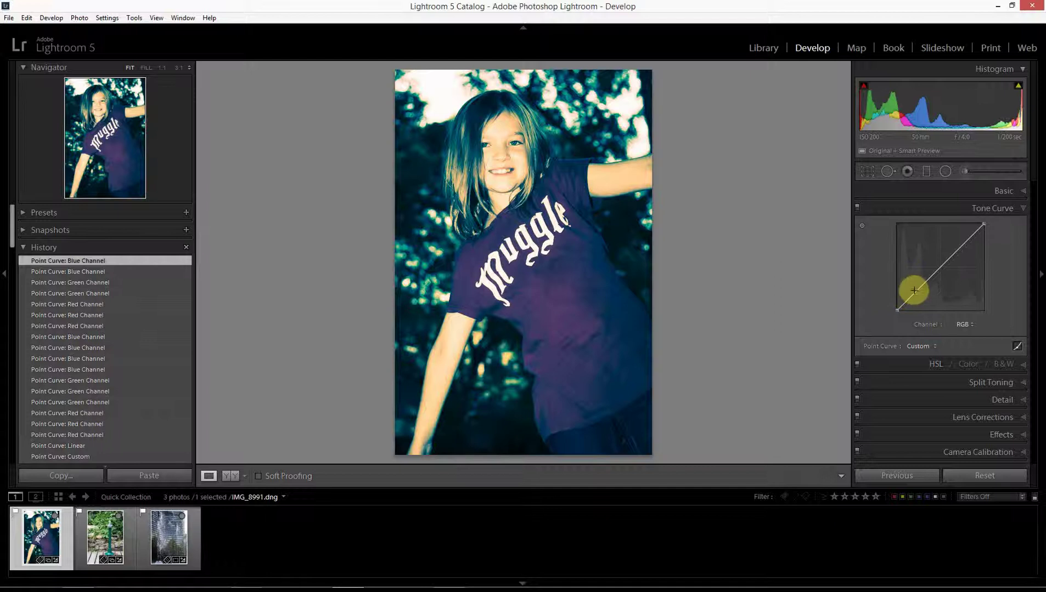
drag(913, 293, 932, 264)
drag(957, 242, 939, 263)
click(934, 262)
click(955, 241)
click(935, 263)
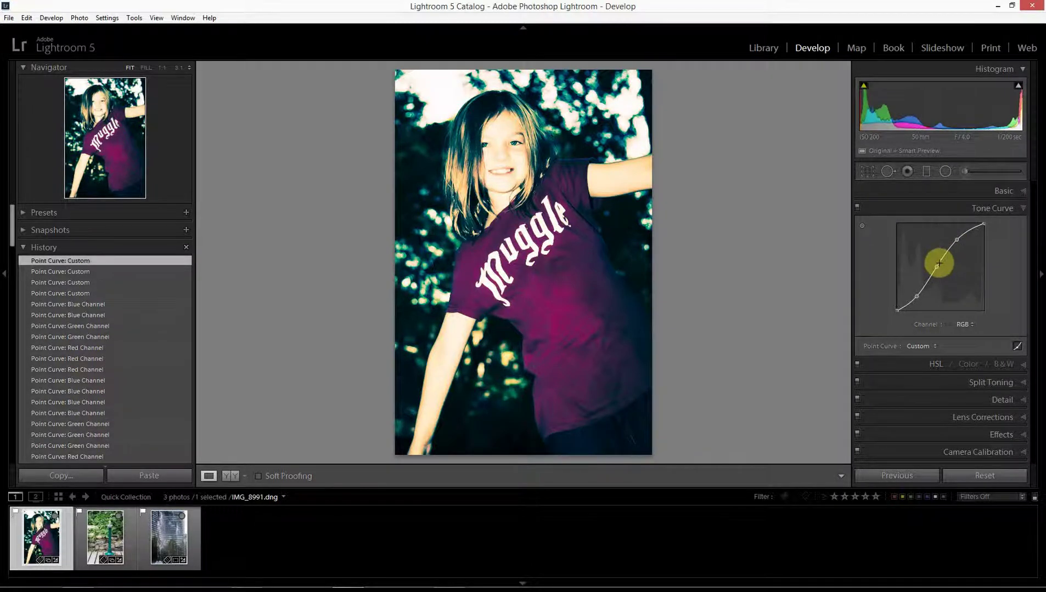
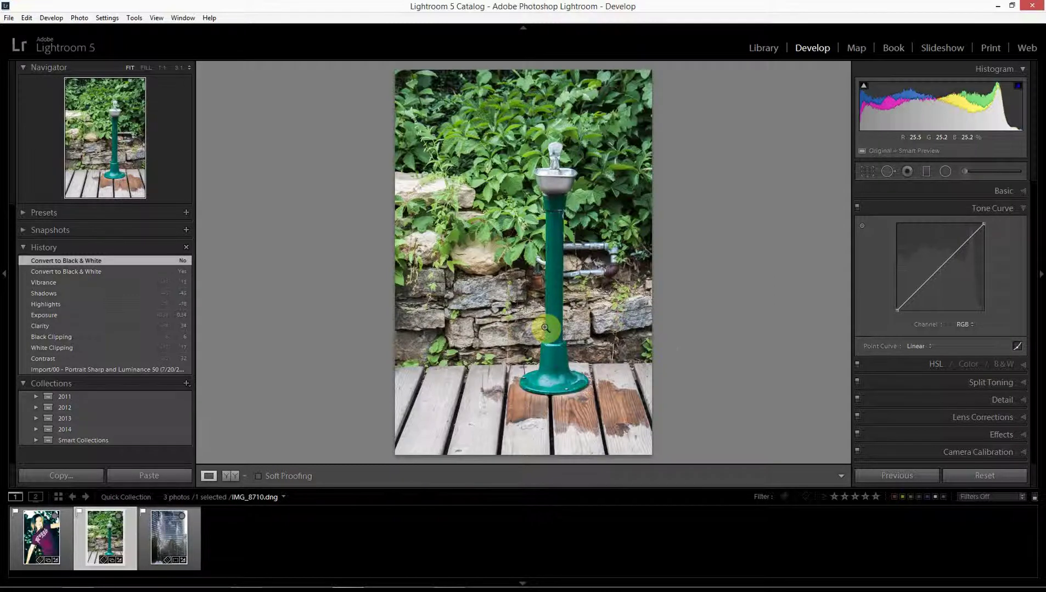
Apply an S-curve to the Red channel of the drinking fountain photo, lowering the shadows and raising the highlights to about 87%.
click(961, 324)
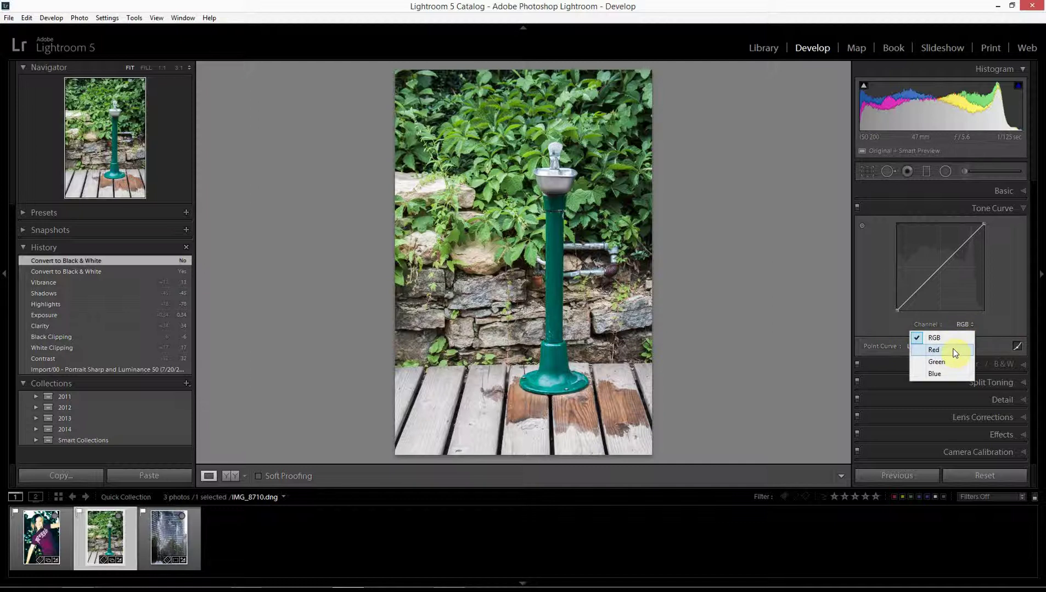
click(955, 351)
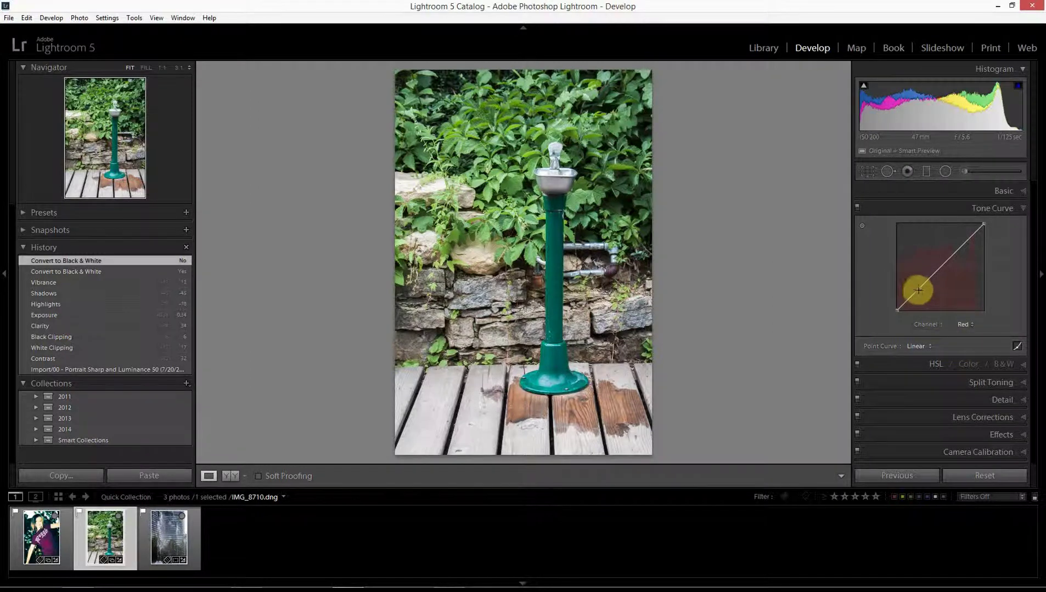
drag(918, 291, 959, 234)
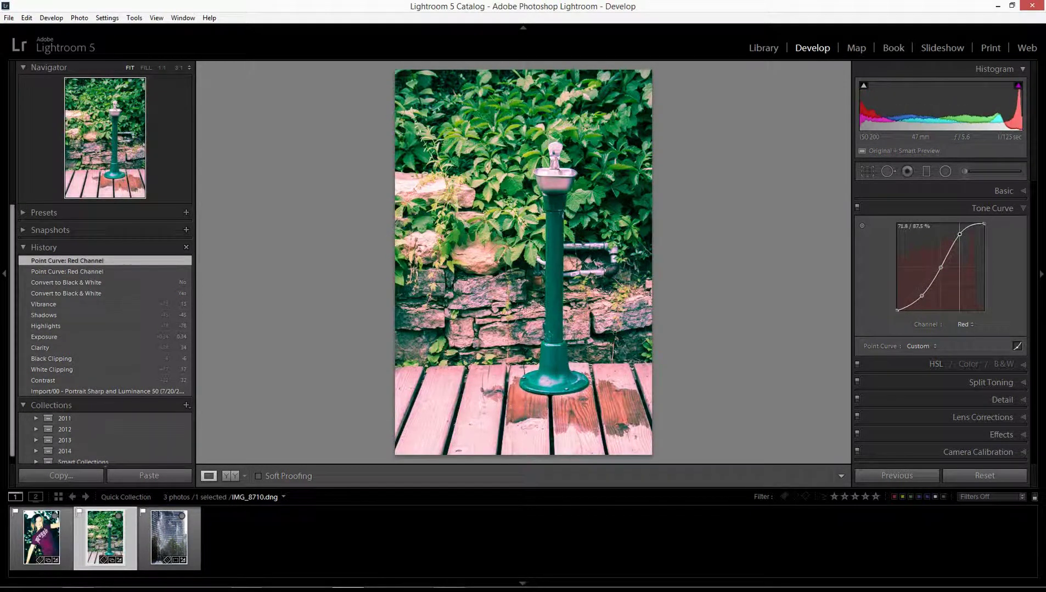
drag(921, 296, 921, 298)
Apply a milder S-curve to the fountain photo's Green channel, anchoring the midpoint, lowering the shadows to about 22% and raising the highlights.
click(960, 326)
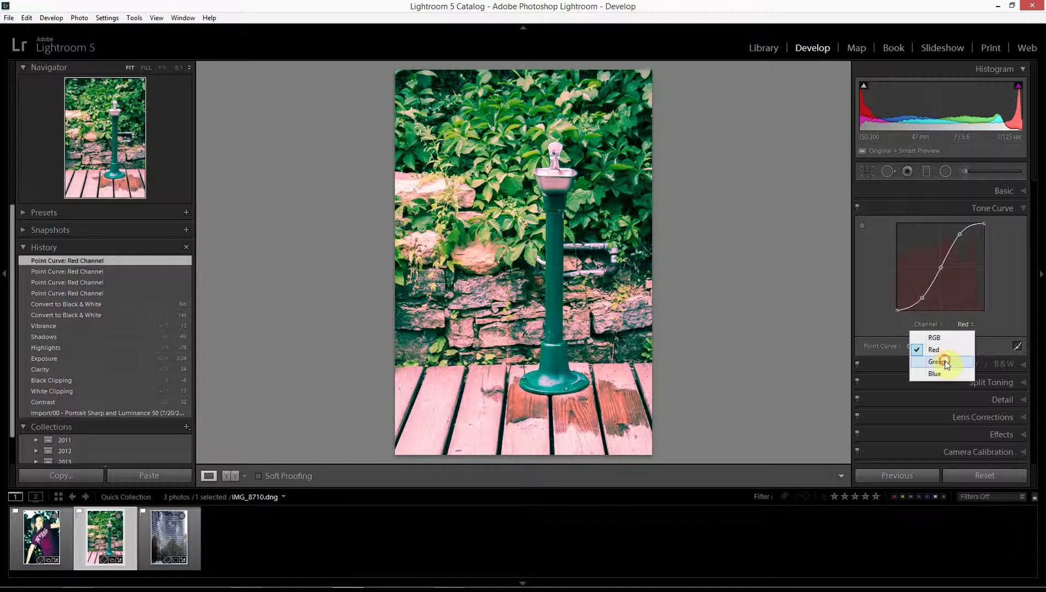
click(943, 362)
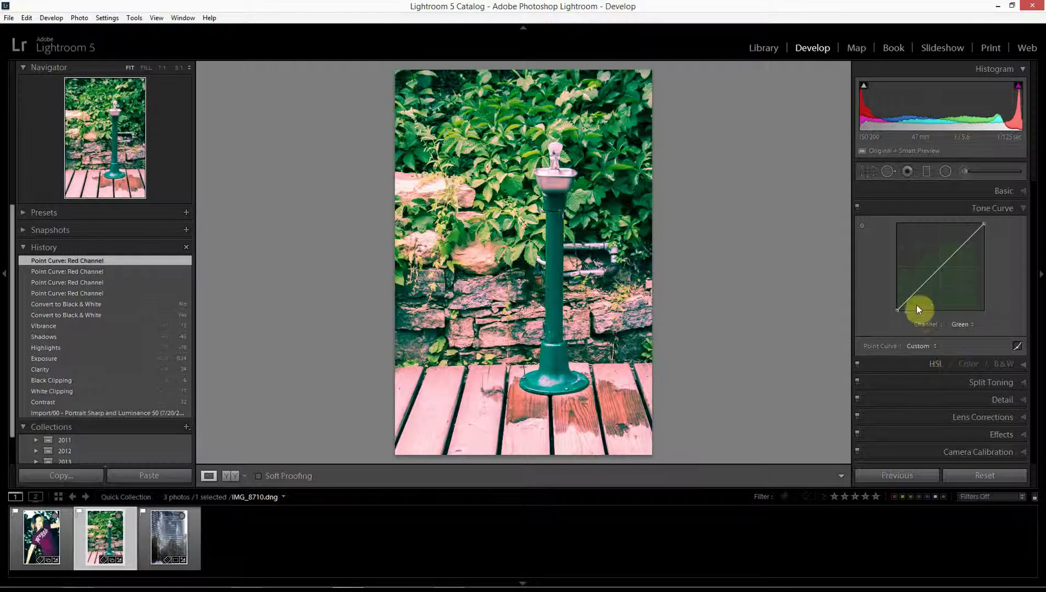
click(941, 267)
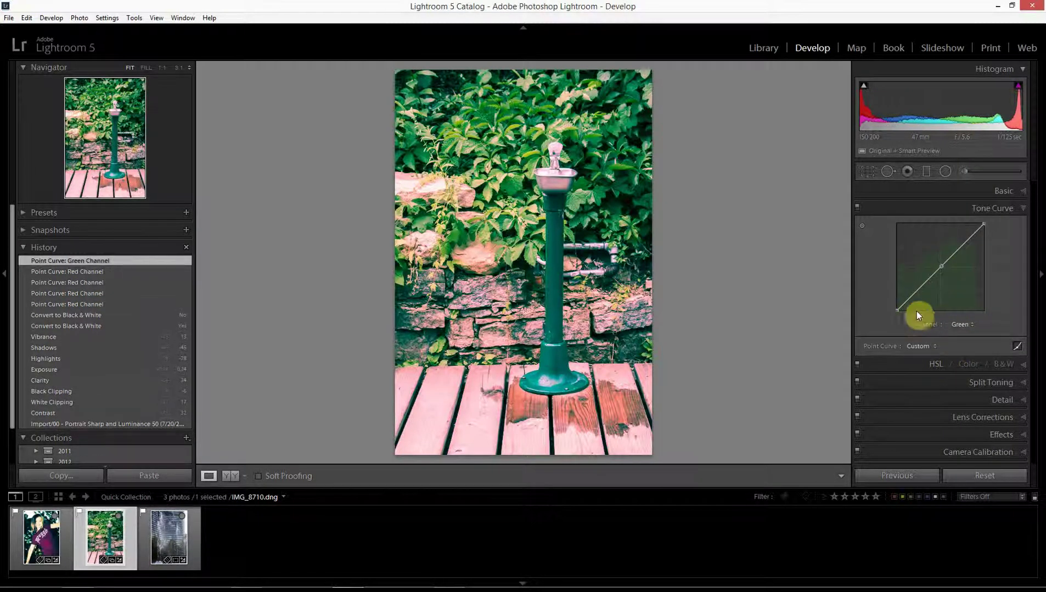
drag(917, 289, 921, 293)
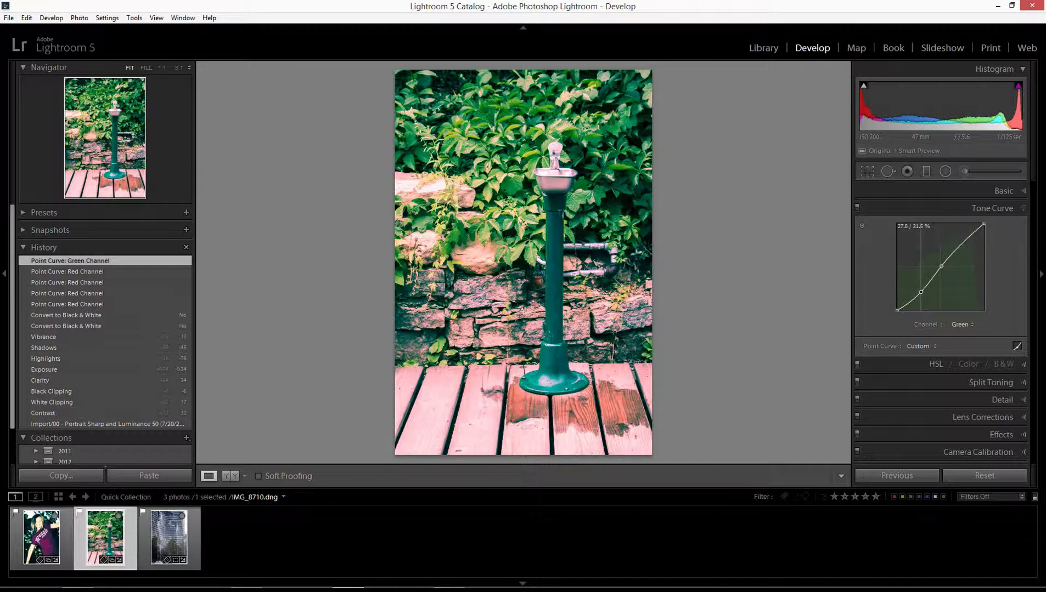
drag(952, 254, 960, 243)
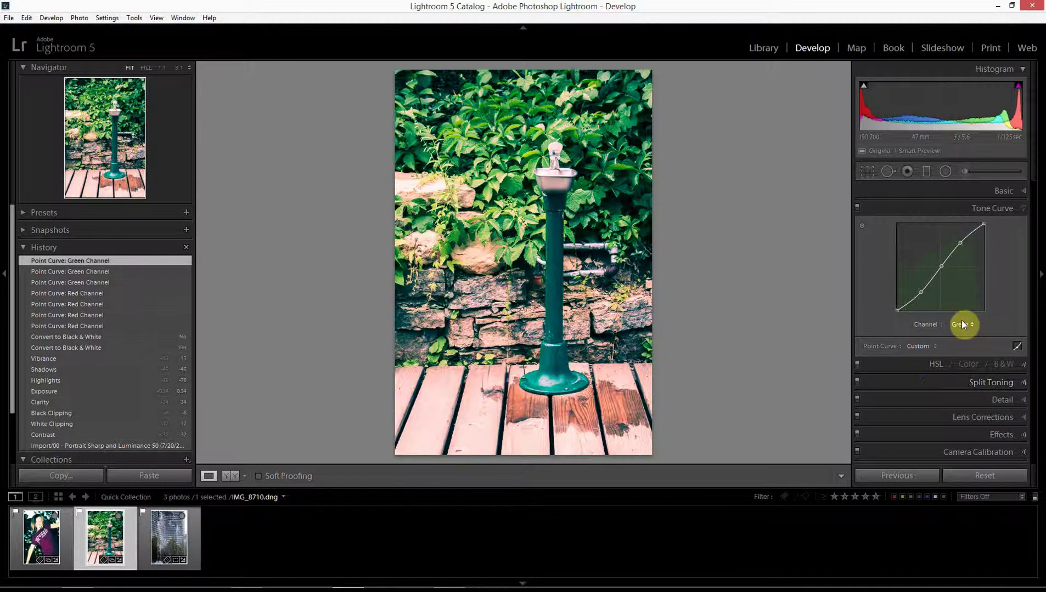
Steepen the fountain photo's Blue channel by moving the curve's black and white end points inward.
click(962, 321)
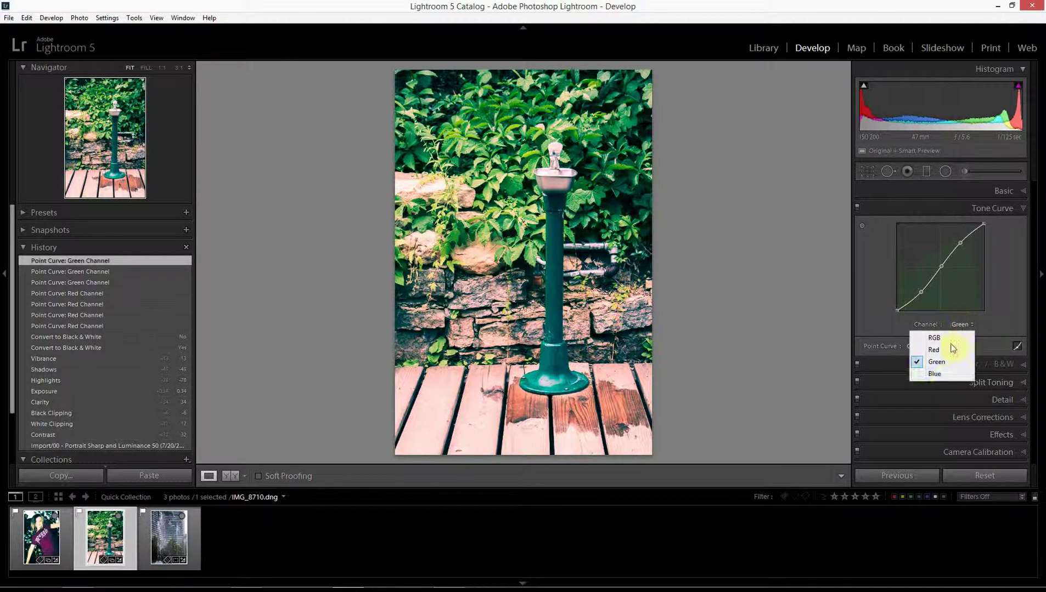
click(954, 377)
drag(897, 310, 902, 311)
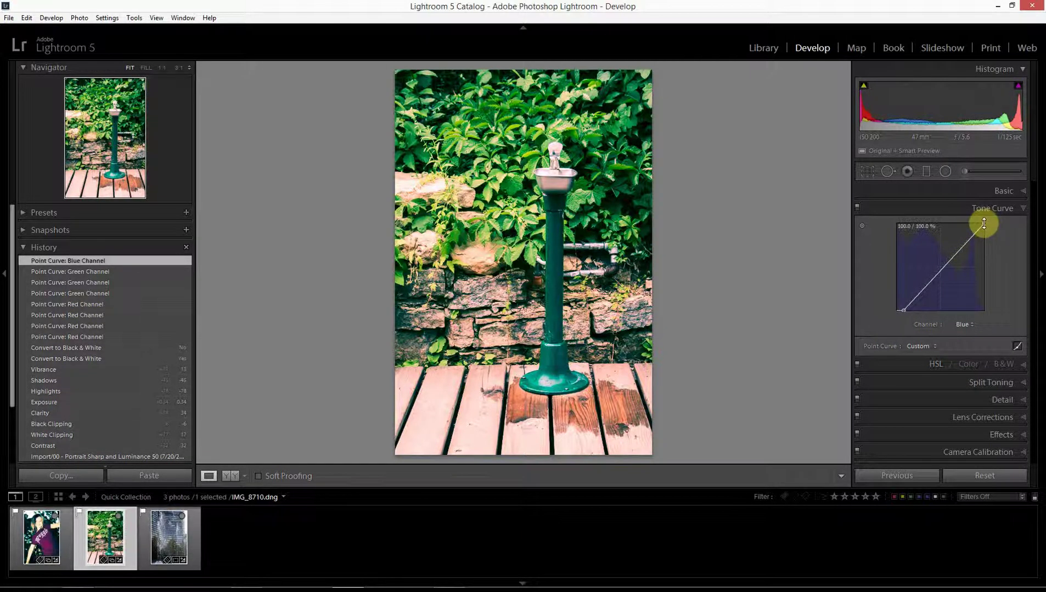
drag(984, 224, 975, 223)
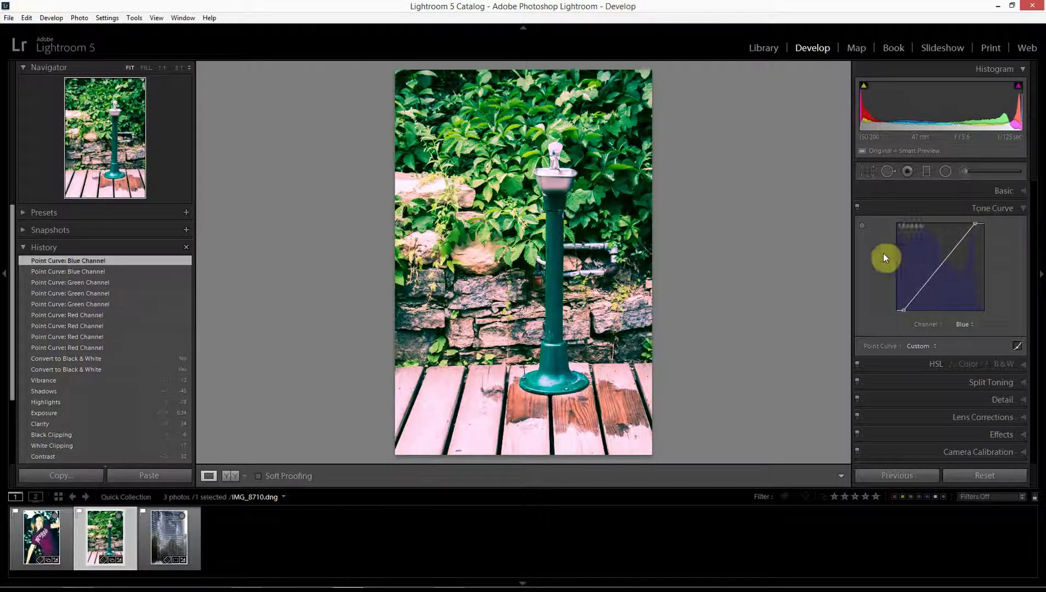
Toggle the Tone Curve adjustments off and on repeatedly to compare the fountain photo before and after.
click(858, 208)
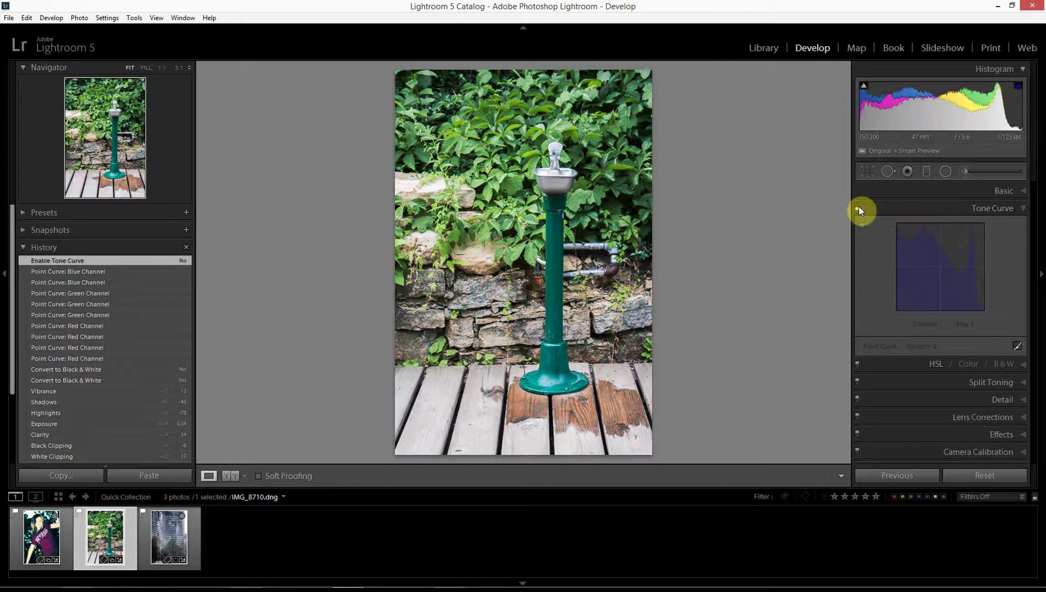
click(857, 209)
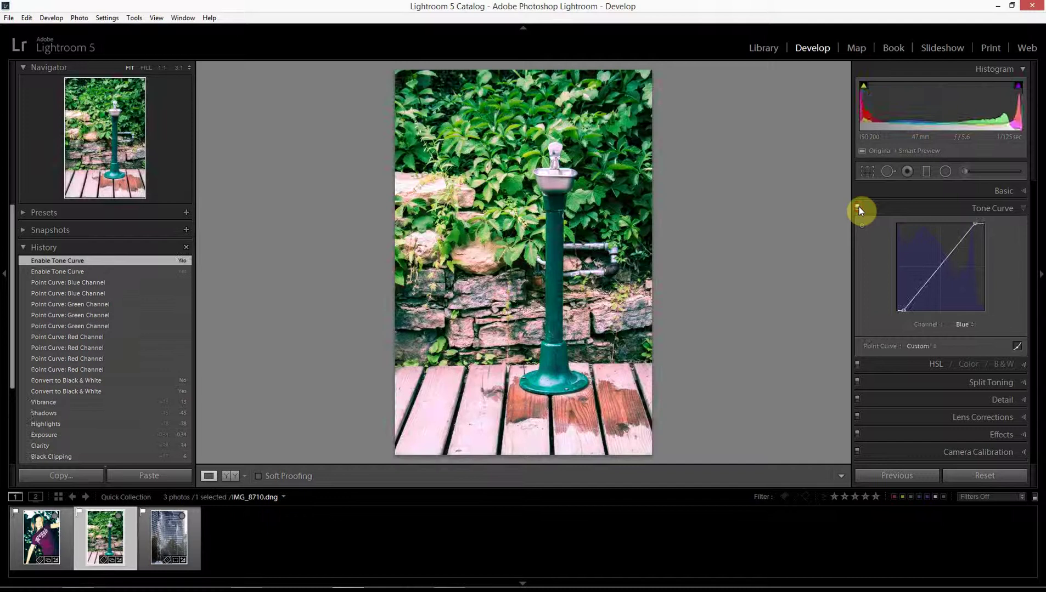
click(858, 209)
click(858, 209)
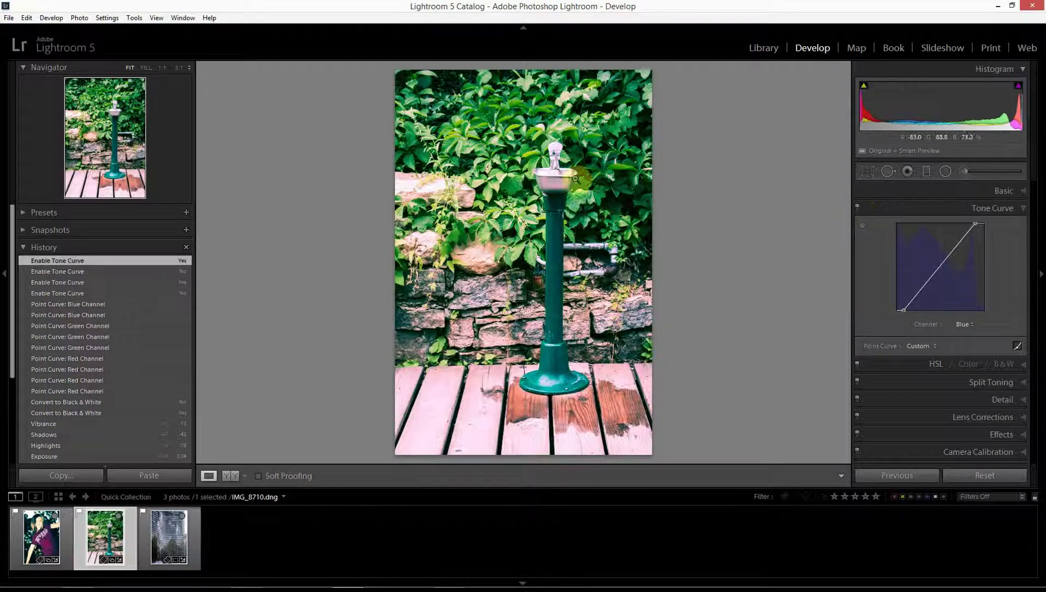
click(857, 209)
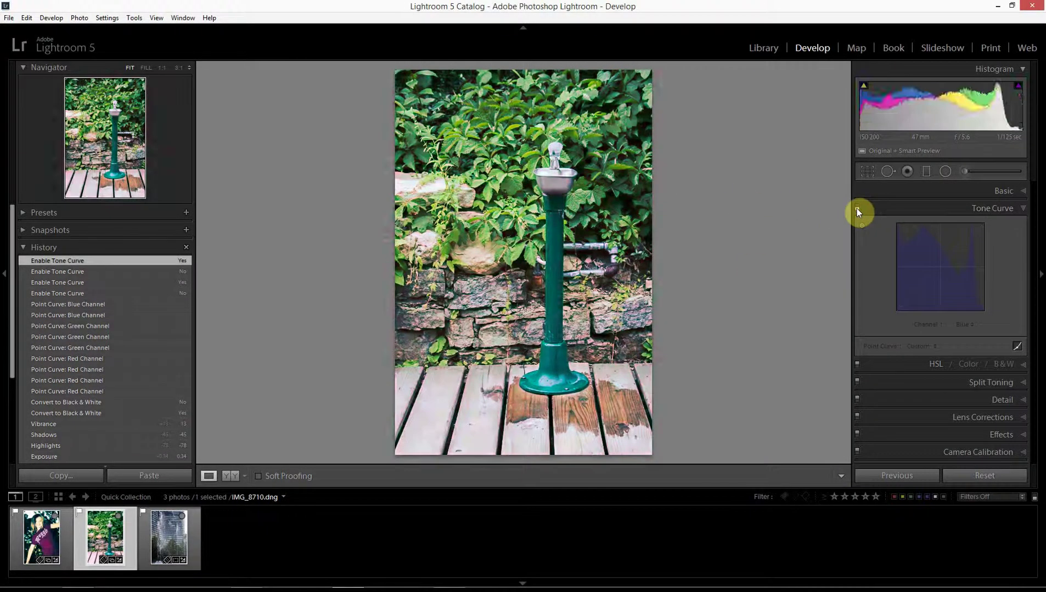
click(857, 208)
click(857, 209)
click(857, 209)
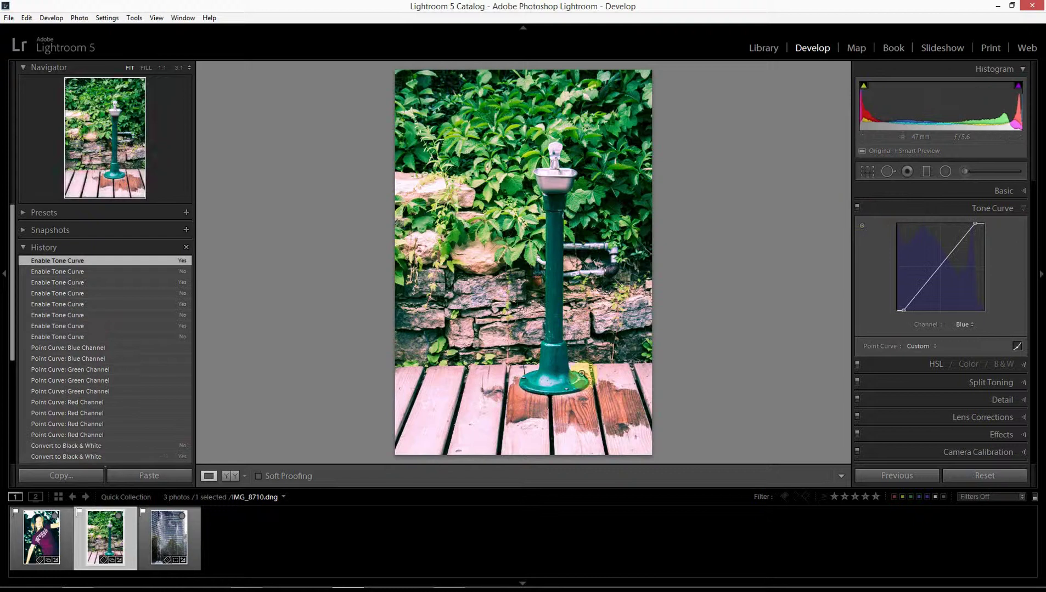
Return to the portrait IMG_8991.dng and toggle its Tone Curve adjustments off and on to compare before and after.
click(41, 534)
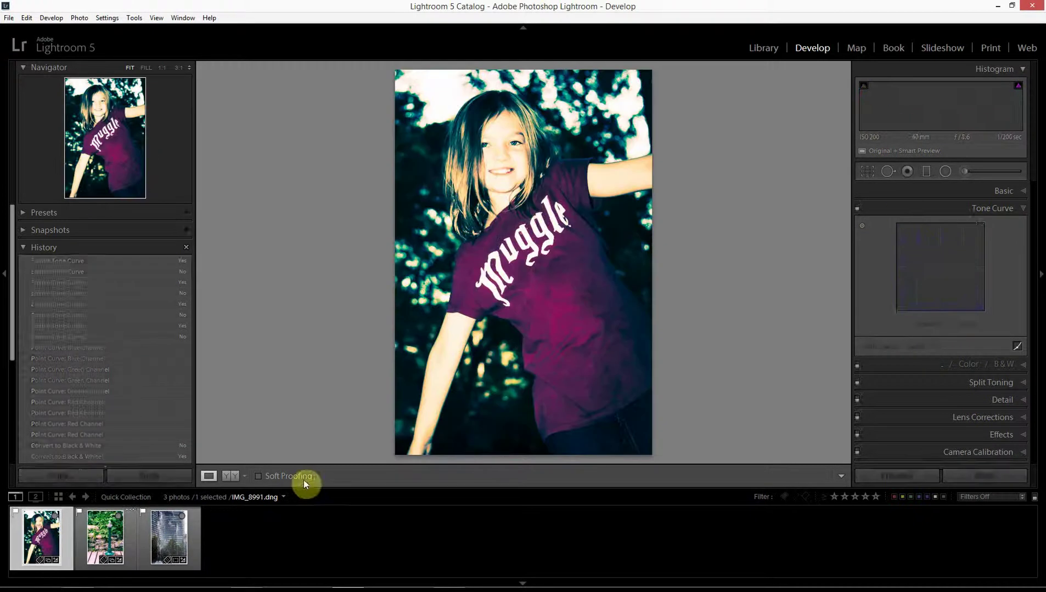
click(857, 209)
click(857, 208)
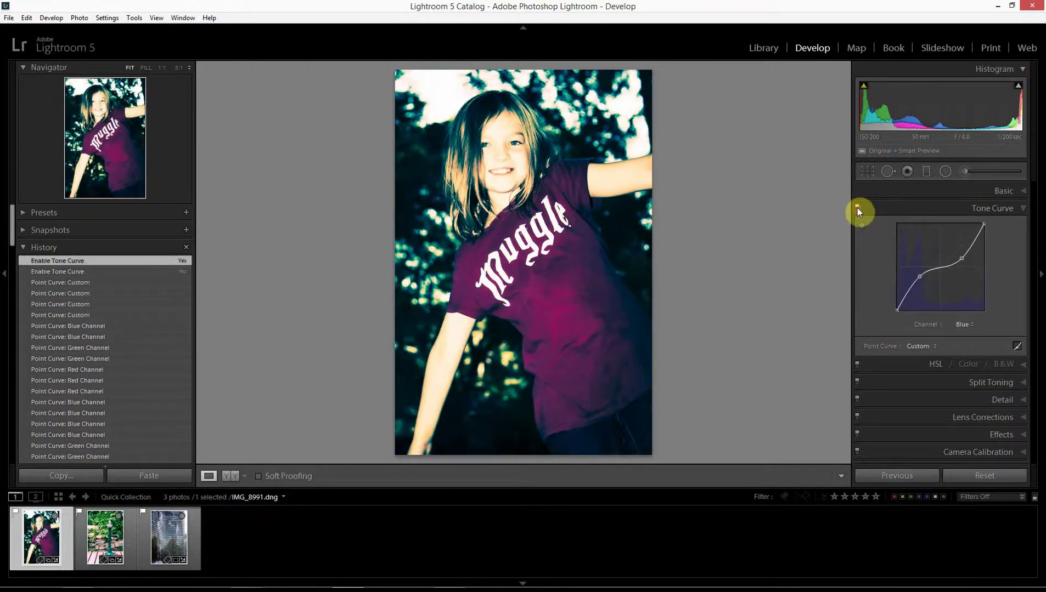
Switch the portrait's Tone Curve adjustments off and back on once more to compare the two looks.
click(857, 209)
click(857, 208)
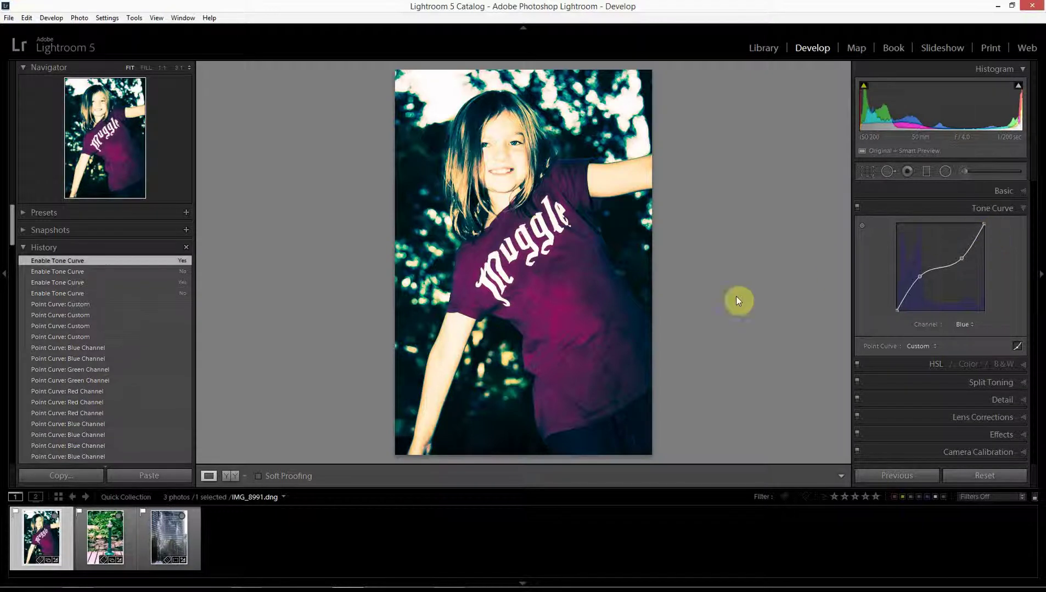
Start a new develop preset from the portrait's settings and create a preset folder named Cross Processing for it.
click(23, 213)
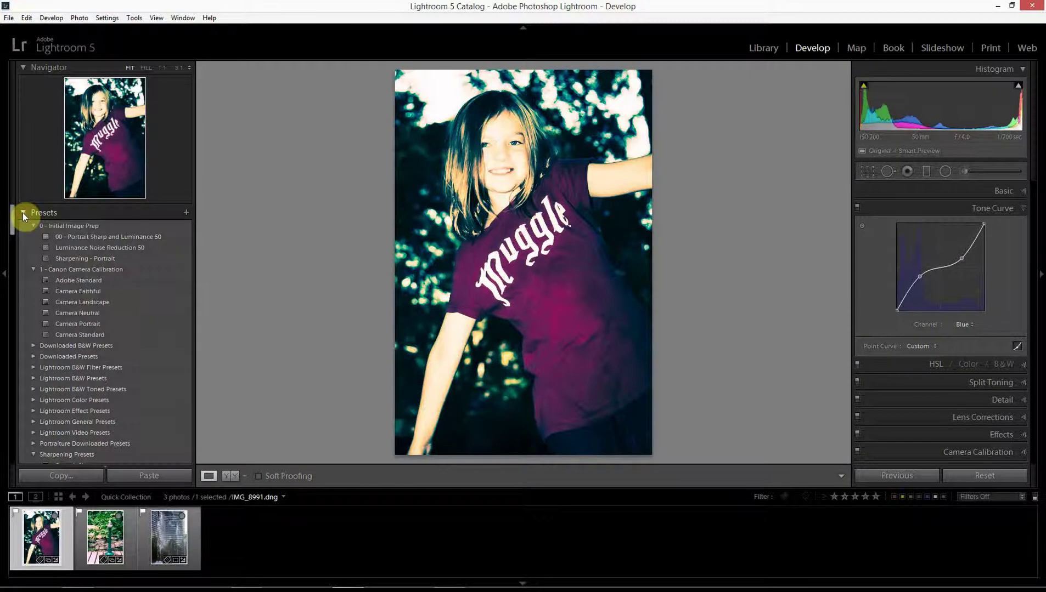
click(187, 212)
click(648, 192)
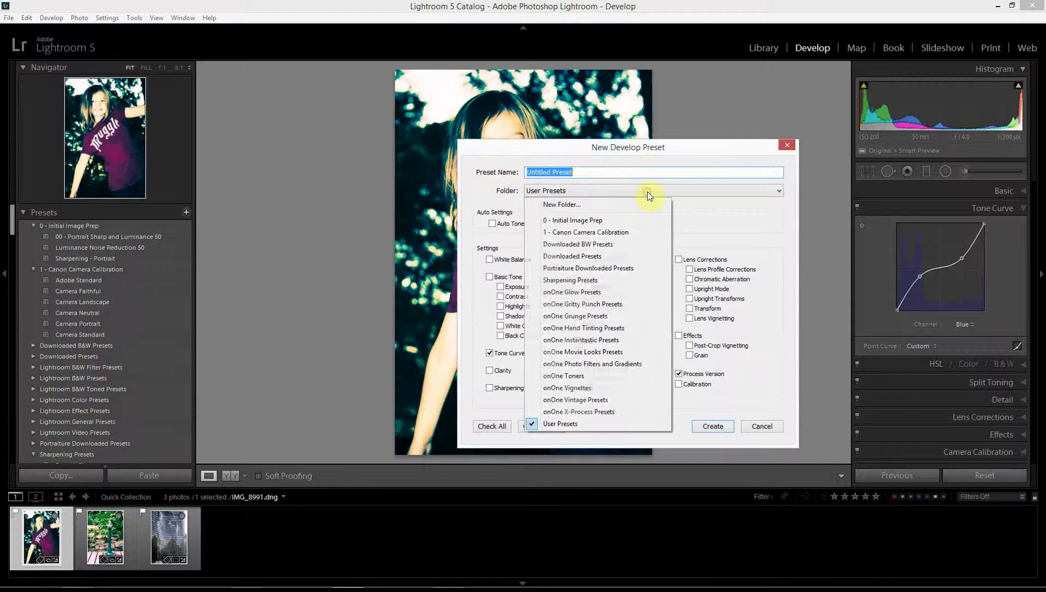
click(500, 171)
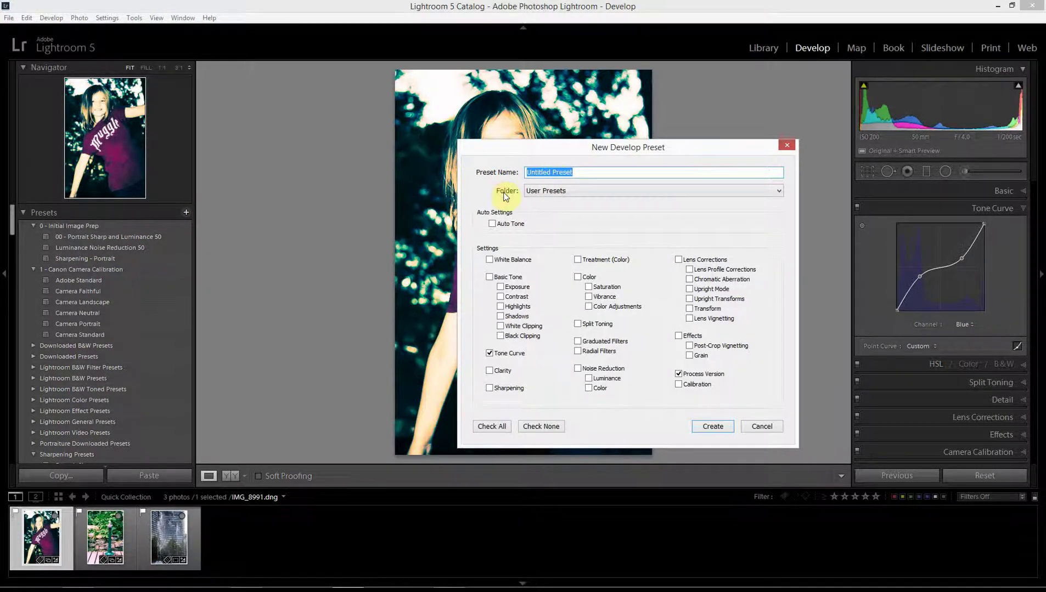
click(560, 191)
click(559, 206)
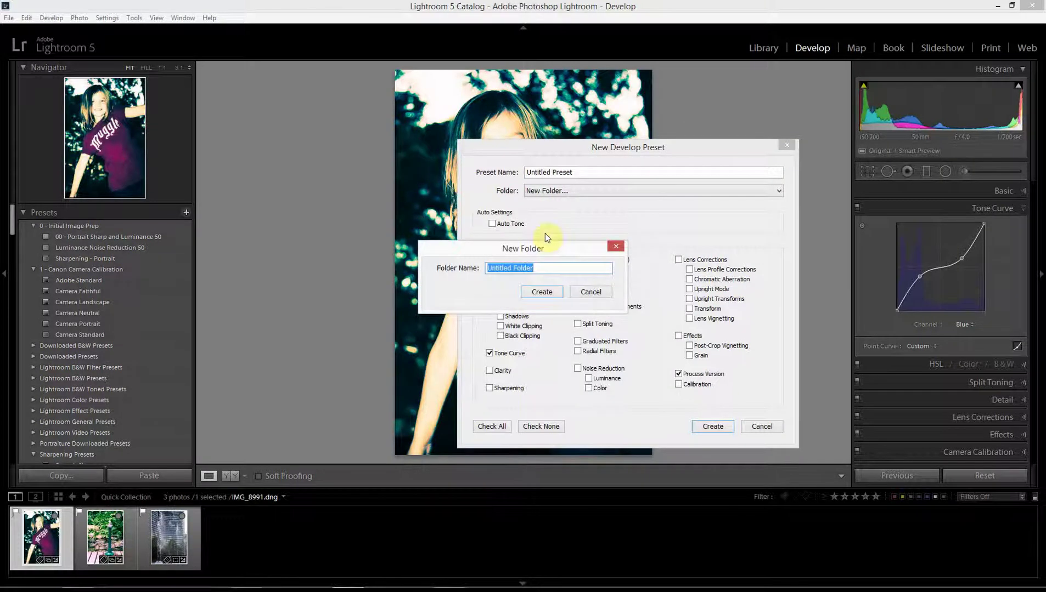
text(Cu)
key(BackSpace)
text(ro)
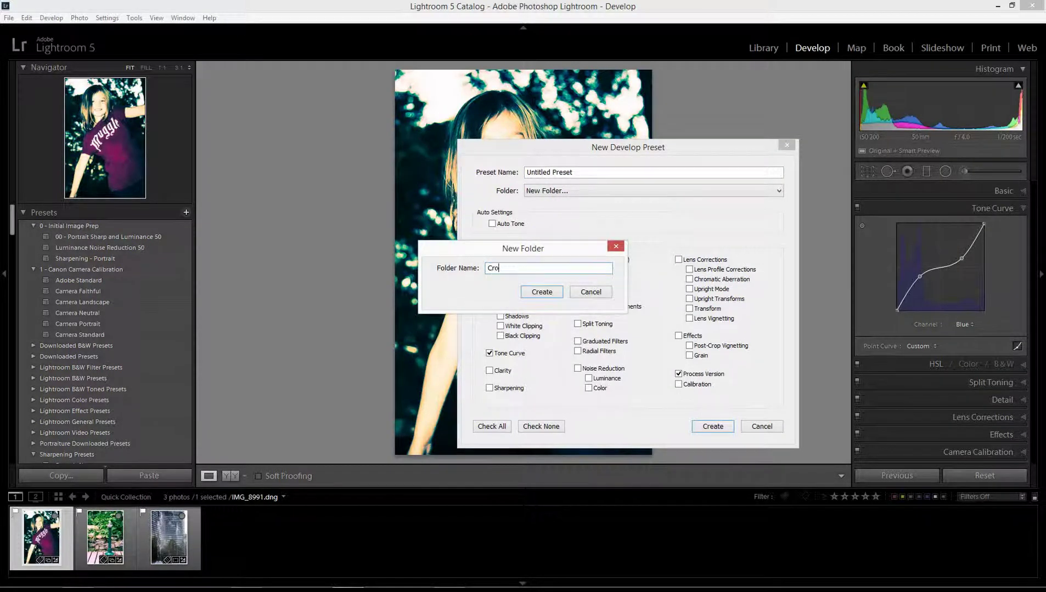
text(ss Processing)
click(541, 292)
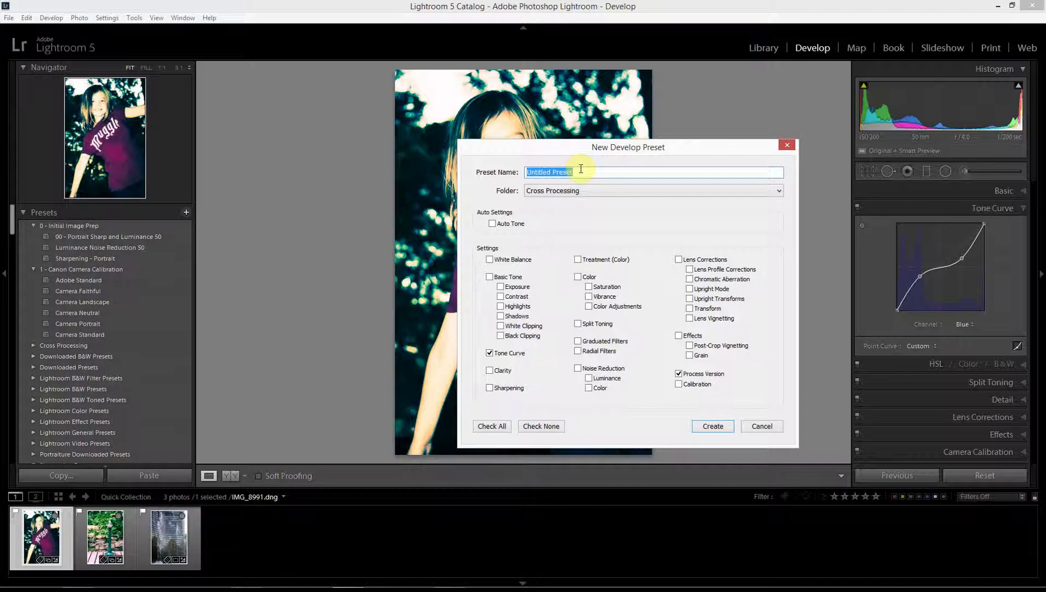
Name the preset Yellow Bright, include only the Tone Curve and Process Version settings, and create it.
text(Yellow)
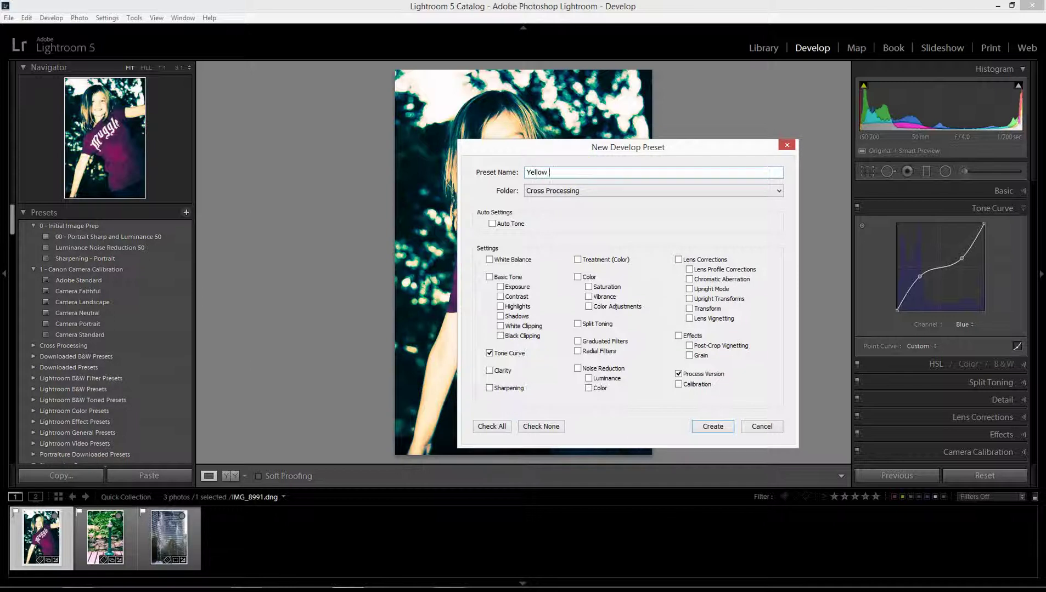
text( Bright)
key(BackSpace)
click(491, 357)
click(679, 375)
click(713, 425)
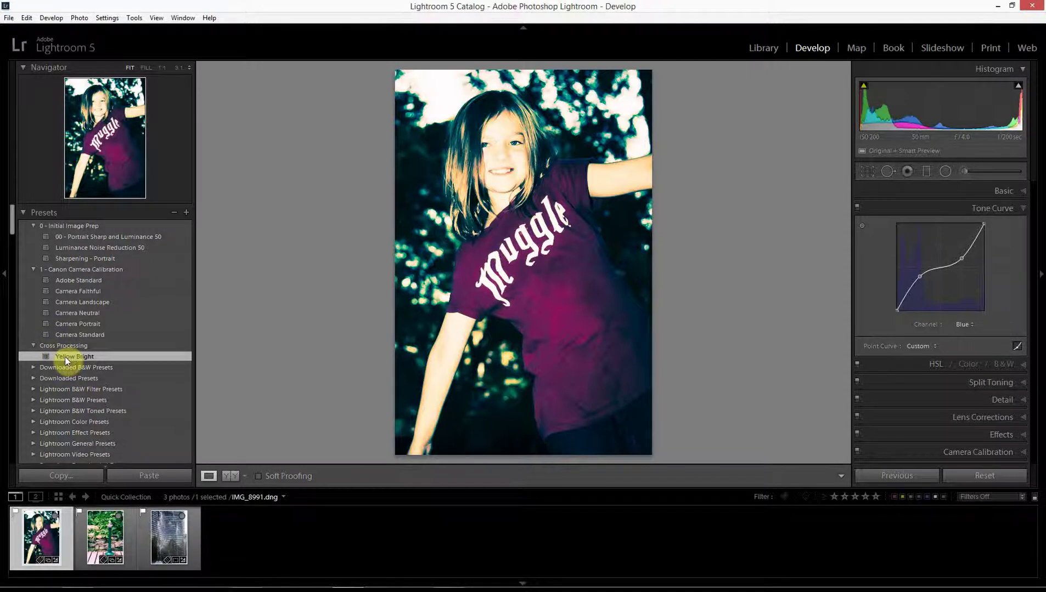
Apply the Yellow Bright preset to the fountain photo IMG_8034.dng and open its HSL adjustments.
click(154, 545)
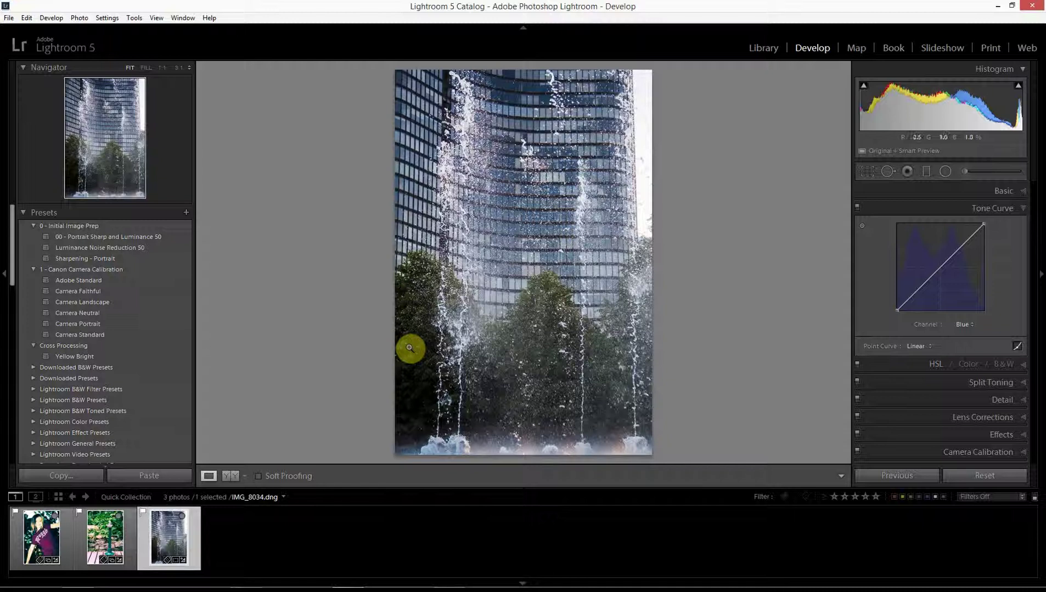
click(65, 357)
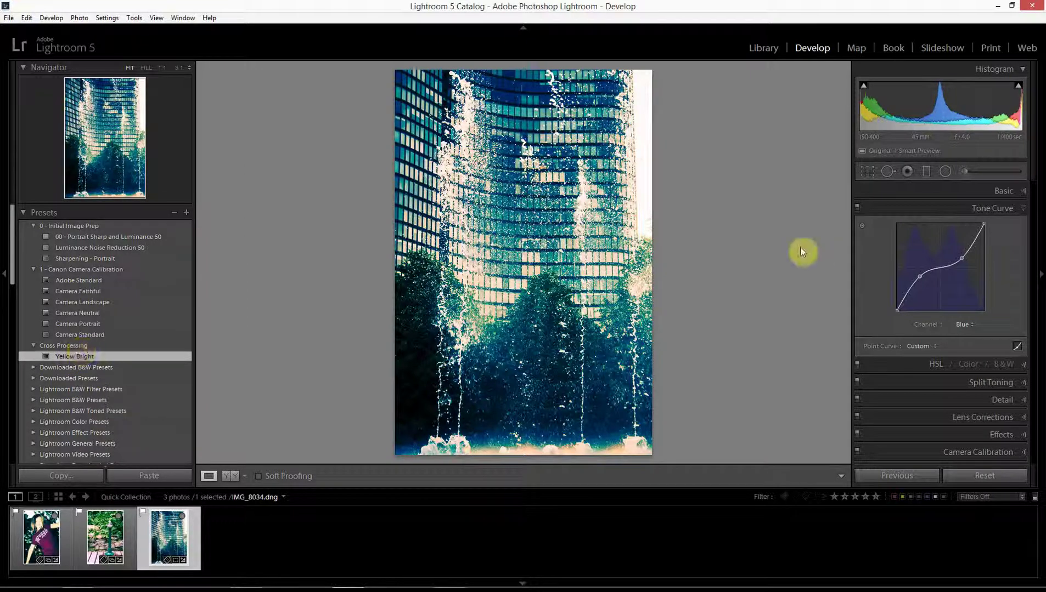
click(1022, 365)
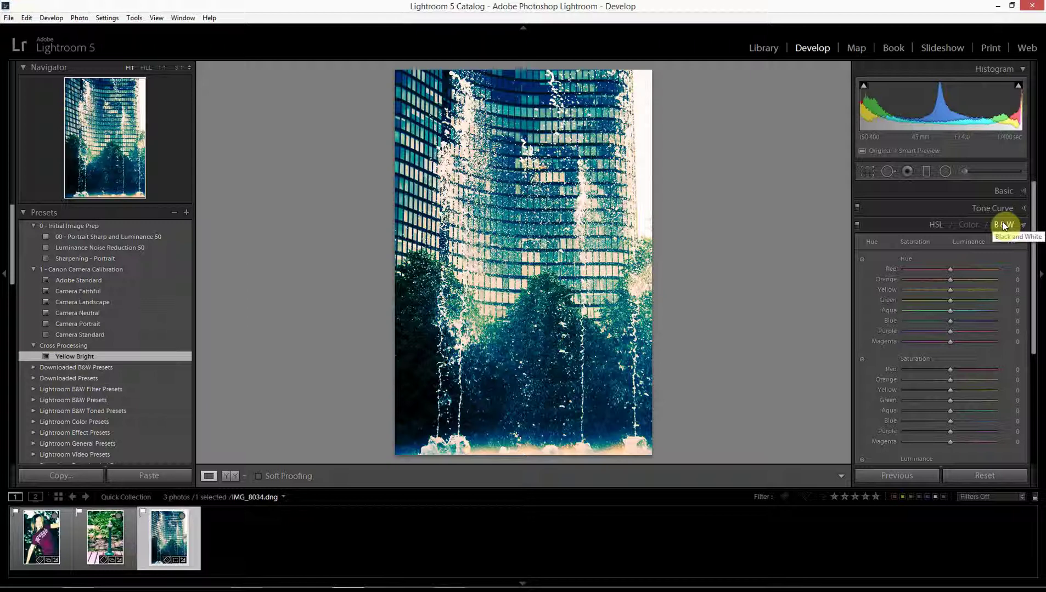